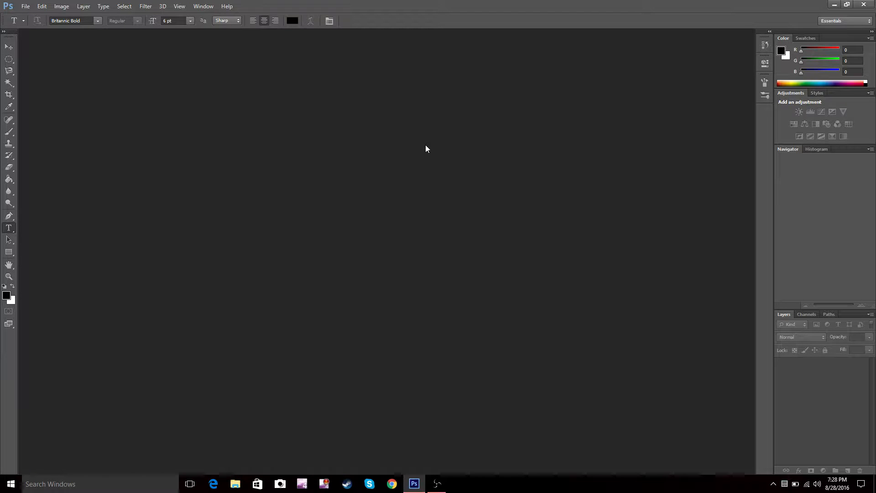
View the desktop wallpaper with its outlined lettering, and return to Photoshop
left_click(834, 4)
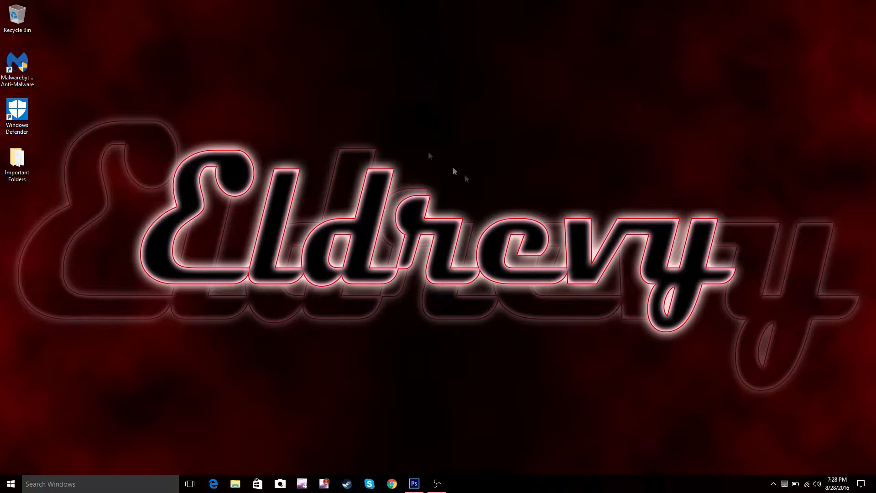
left_click_drag(145, 103, 361, 270)
left_click_drag(413, 294, 742, 327)
left_click(416, 487)
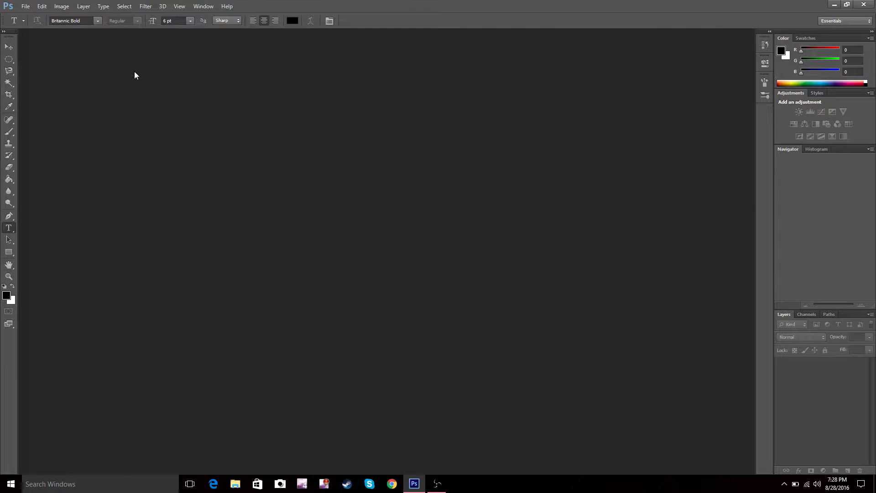
Examine the Move tool and the variants available for the Marquee and Lasso tools
left_click(8, 47)
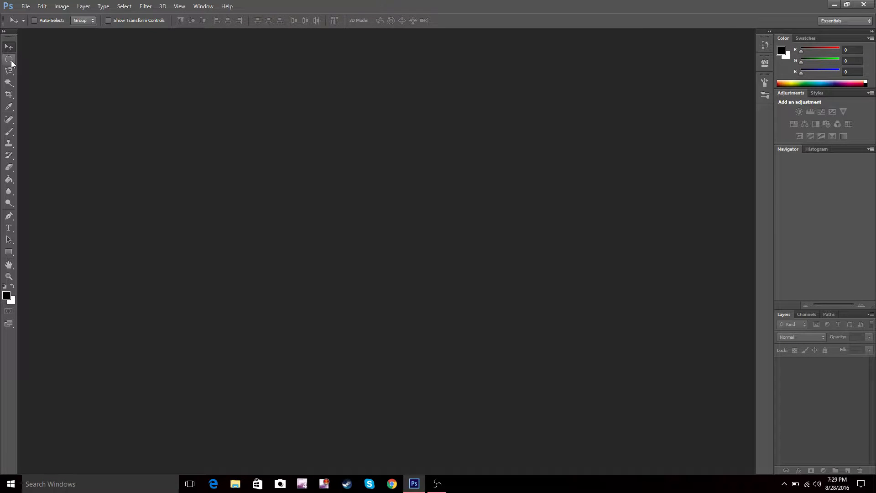
left_click(9, 60)
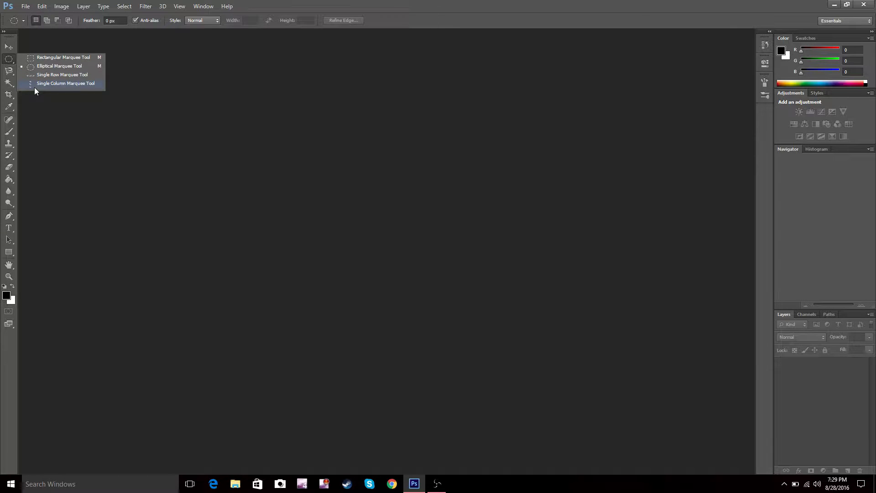
left_click(9, 73)
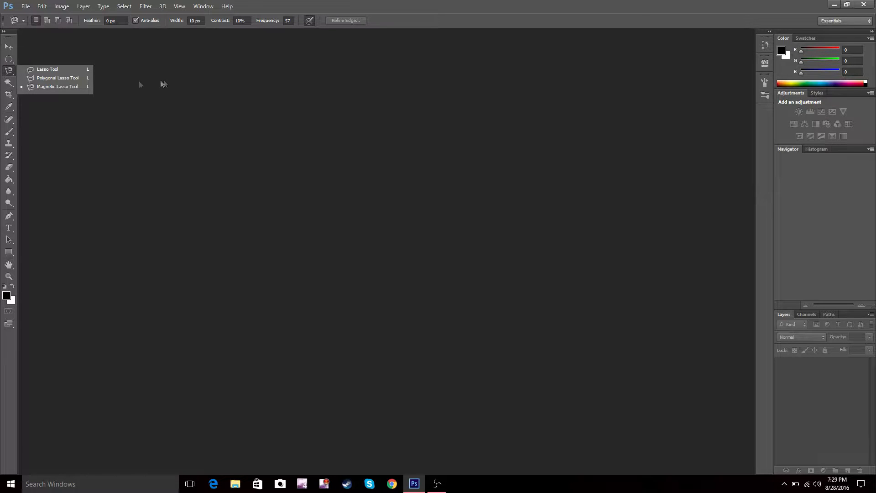
Examine the Magic Wand tool's variants, switching to the Quick Selection tool and back to Magic Wand
left_click(7, 86)
left_click(9, 86)
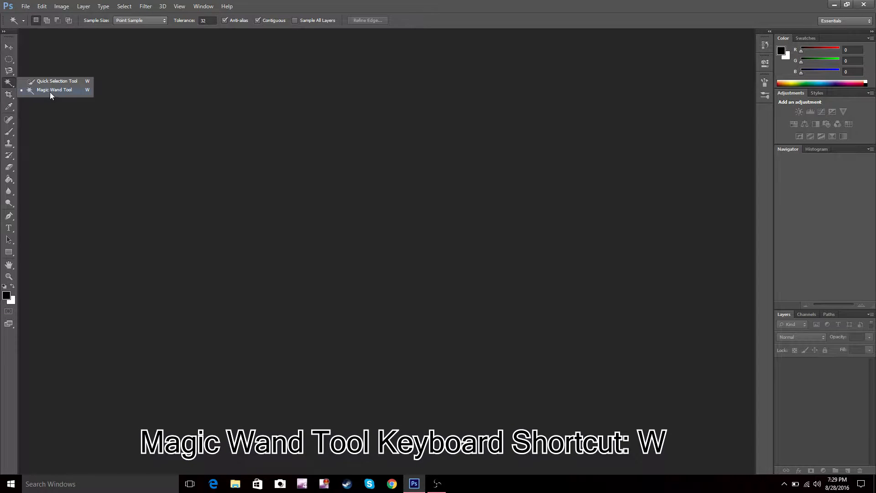
left_click(10, 86)
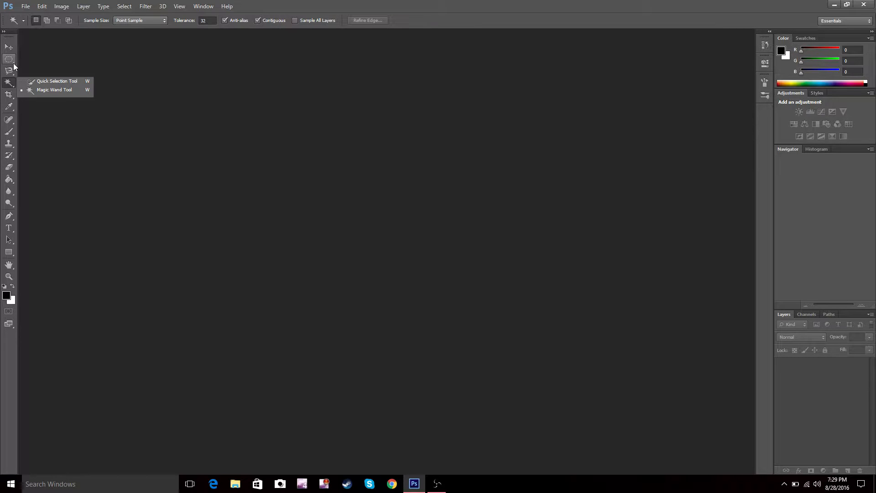
left_click(12, 87)
left_click(41, 82)
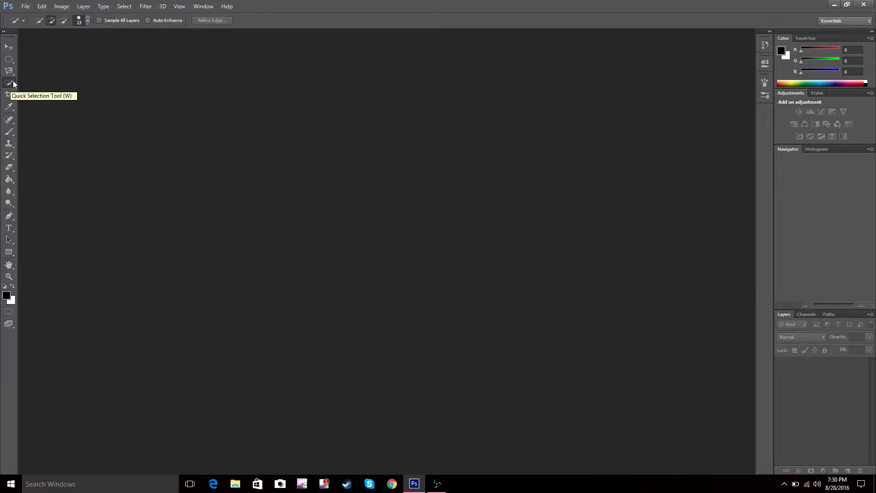
right_click(9, 85)
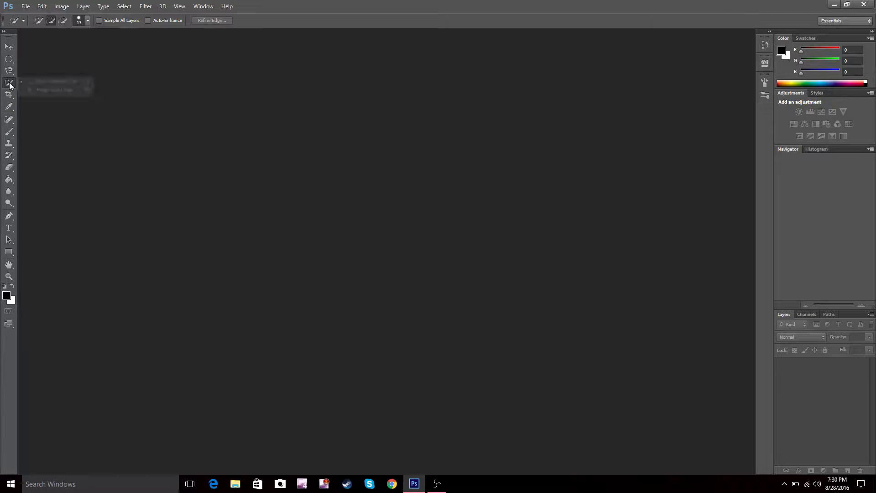
left_click(34, 89)
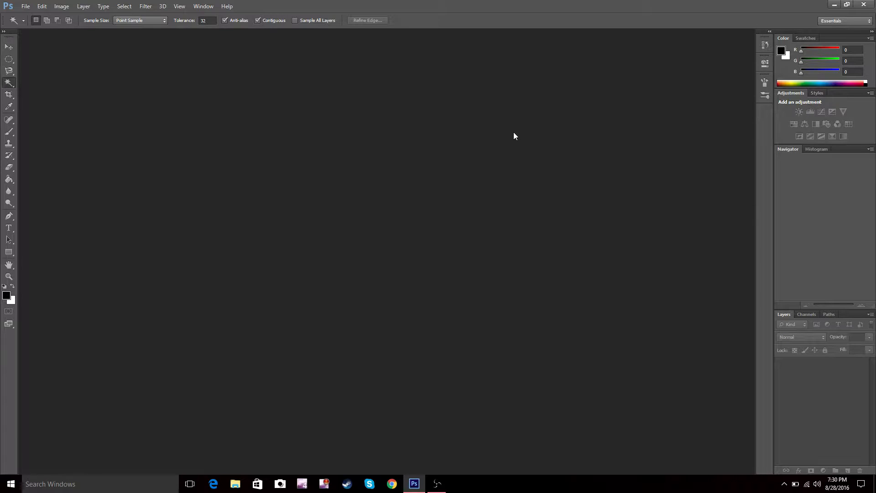
Examine the variants available for the Crop, Eyedropper and Spot Healing Brush tools
left_click(9, 95)
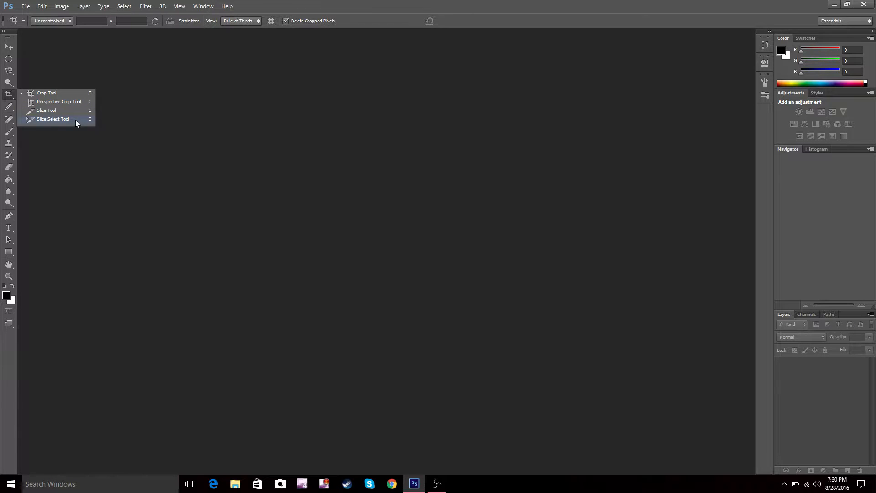
left_click(7, 97)
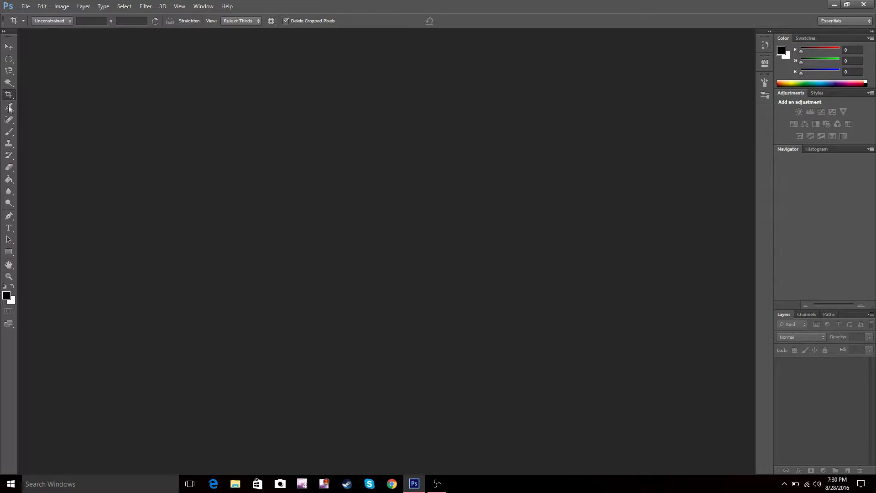
left_click(8, 110)
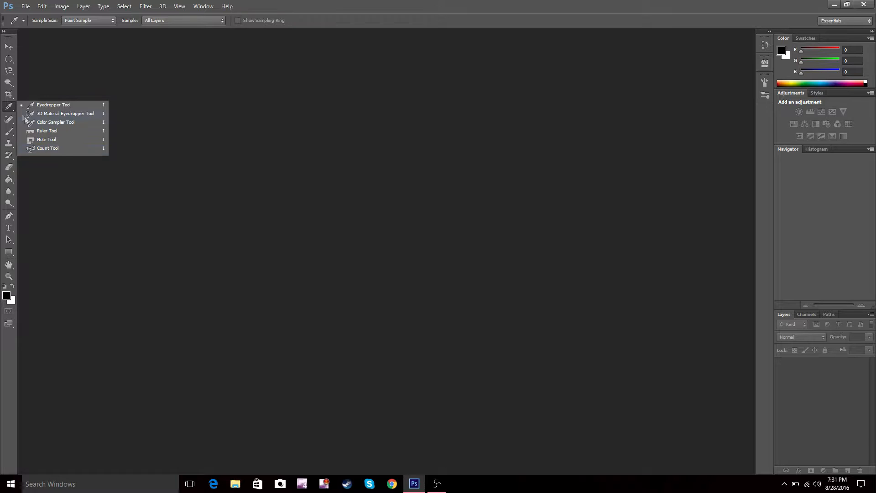
left_click(10, 120)
right_click(9, 120)
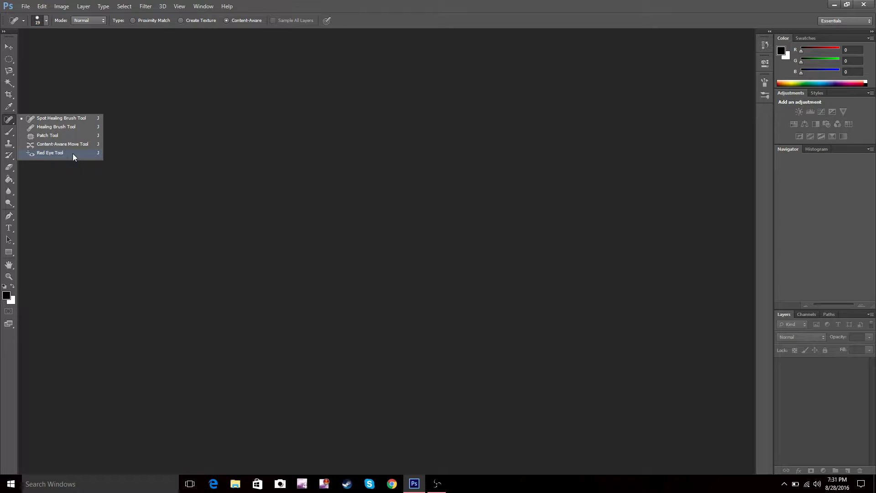
Examine the variants available for the Brush, Clone Stamp, History Brush and Eraser tools
left_click(10, 134)
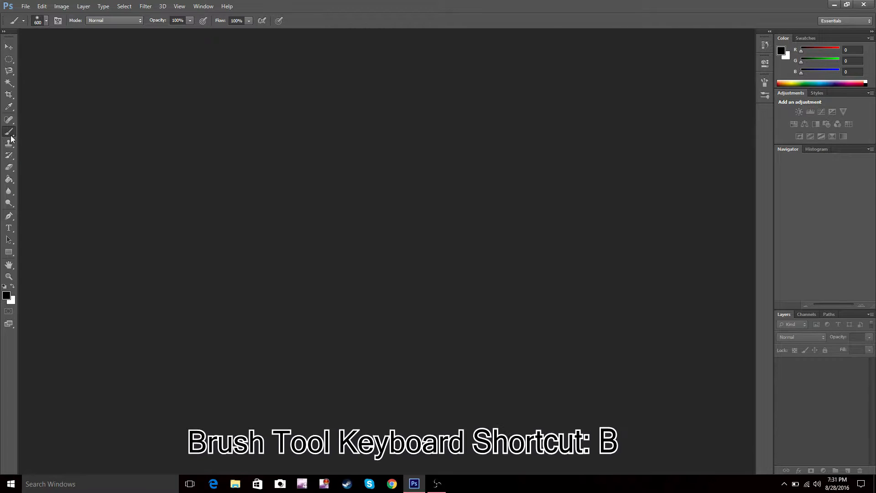
right_click(11, 136)
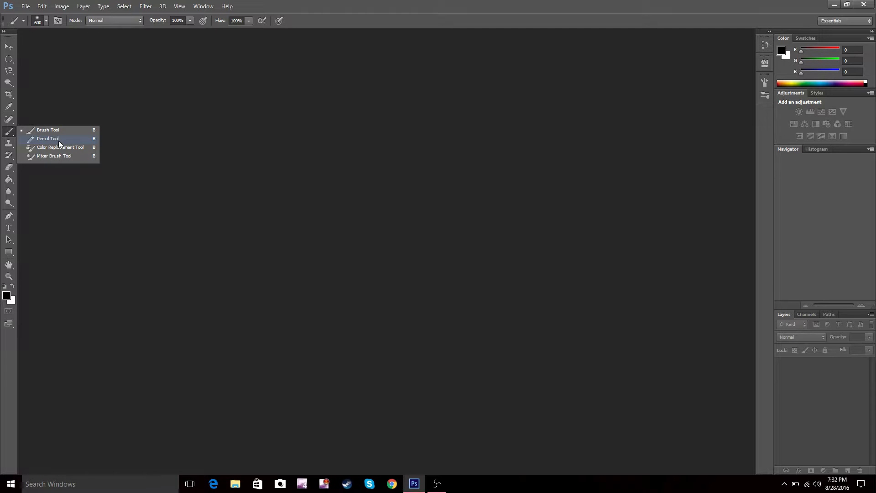
left_click(4, 147)
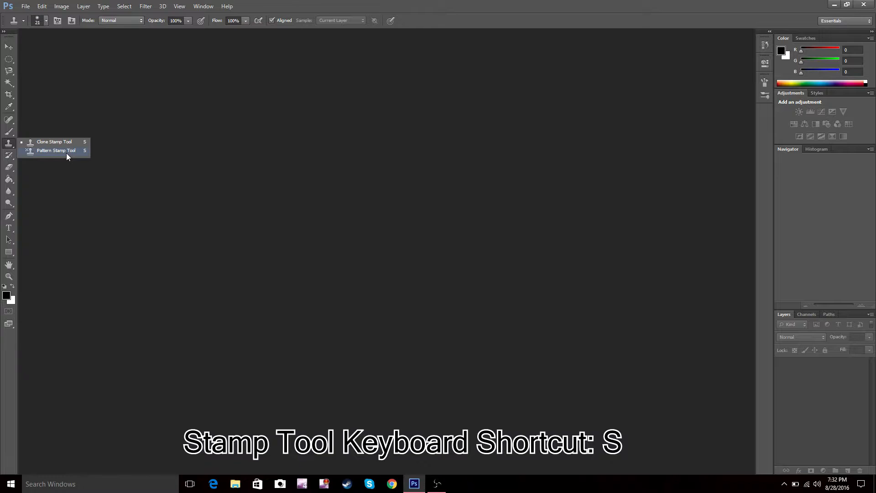
left_click(14, 158)
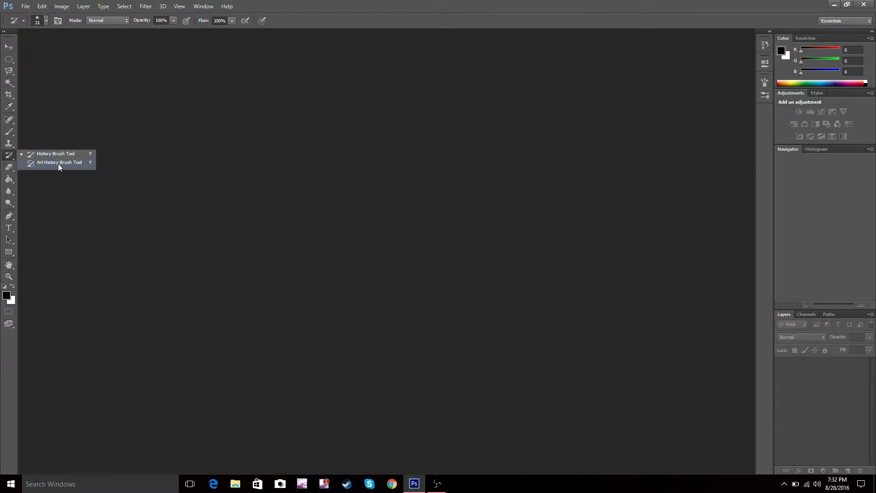
left_click(9, 171)
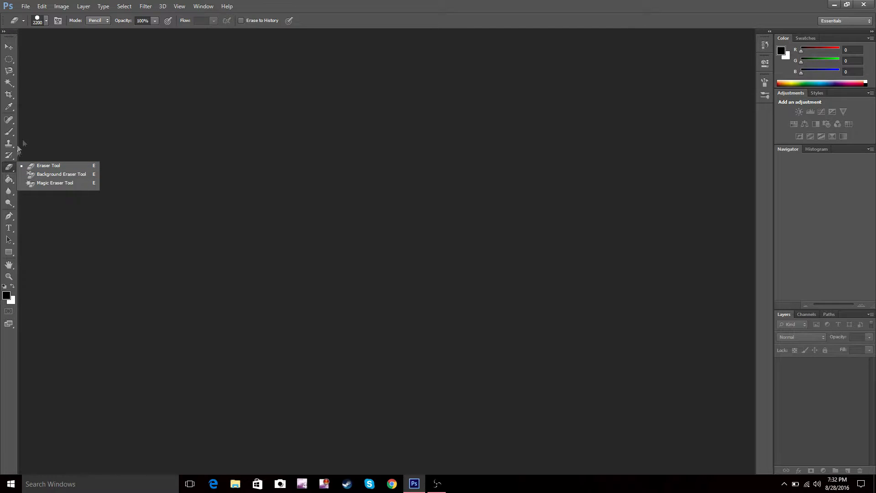
Examine the variants available for the Paint Bucket, Blur and Dodge tools
left_click(9, 179)
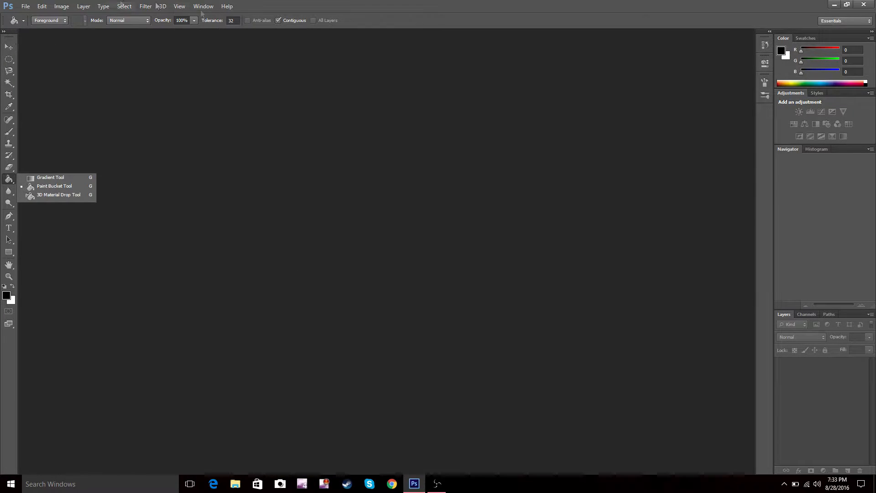
left_click(11, 193)
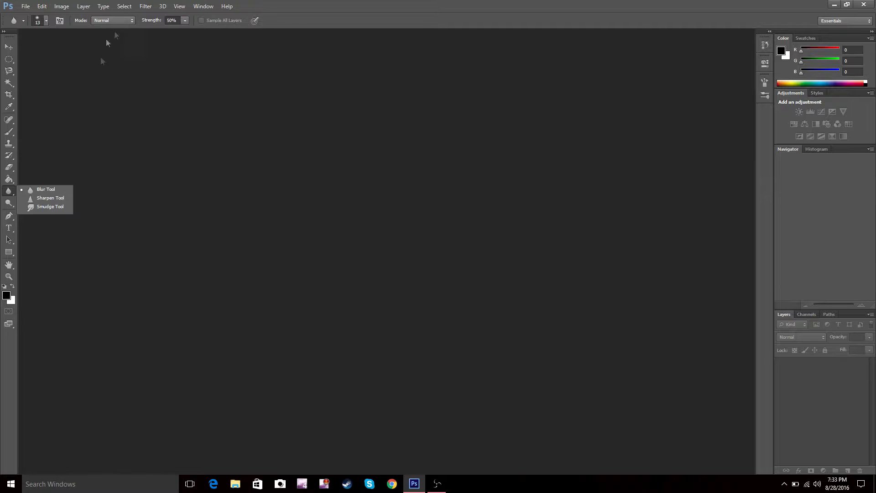
left_click(9, 203)
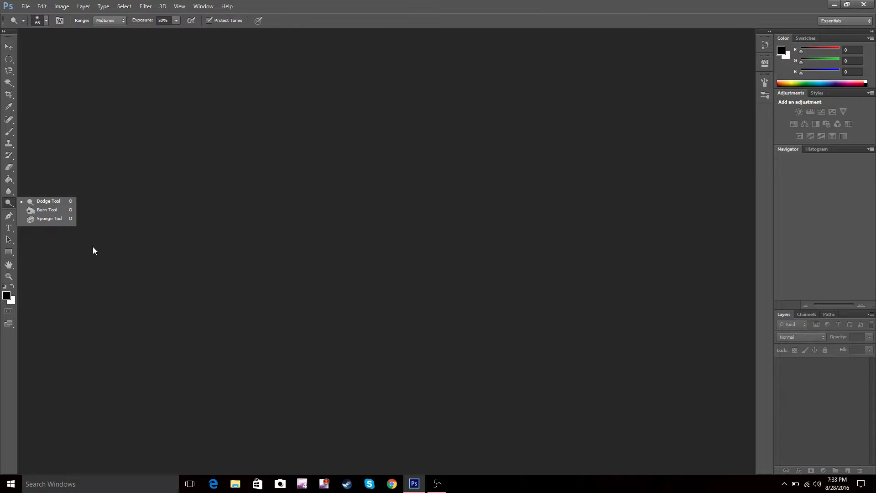
Examine the variants available for the Pen, Horizontal Type and Path Selection tools
left_click(8, 216)
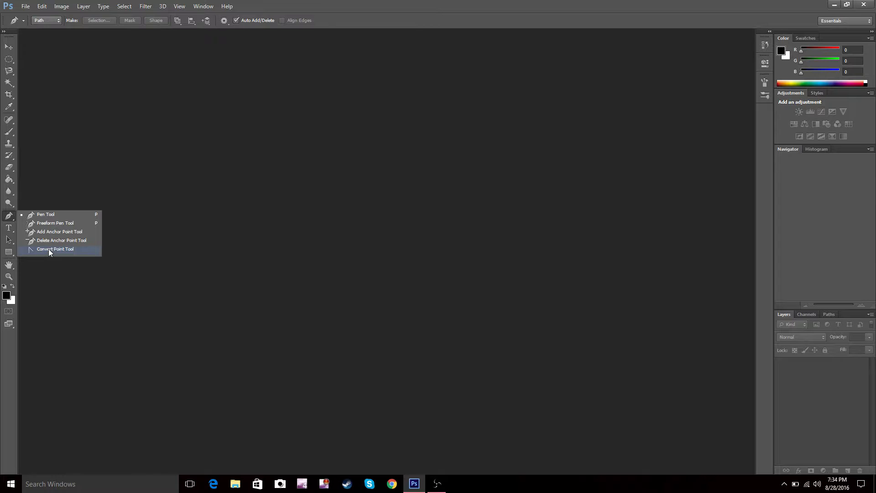
left_click(2, 232)
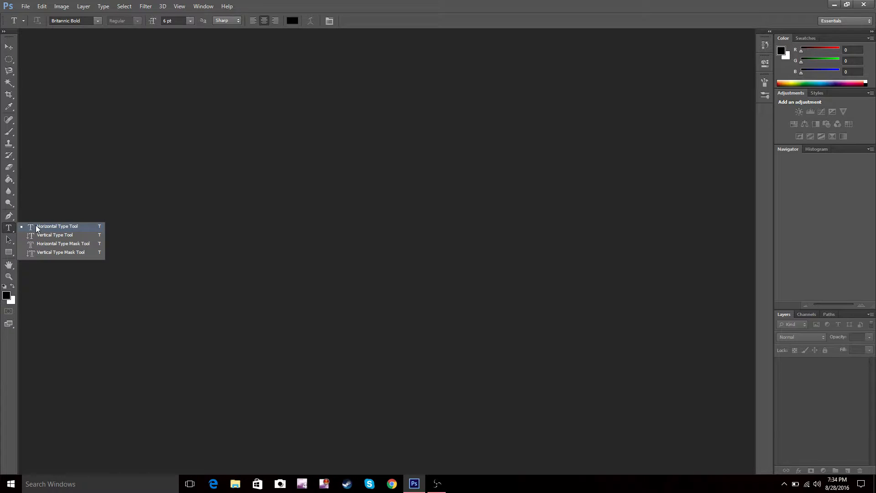
left_click(7, 242)
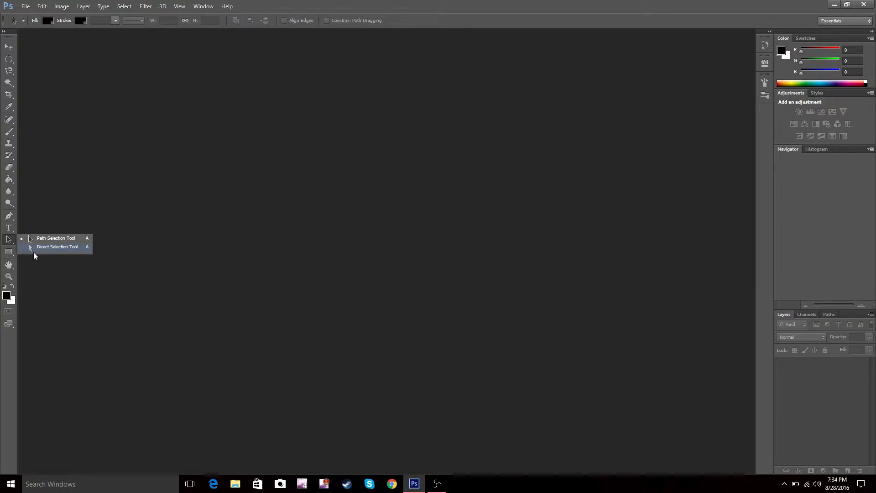
Examine the variants of the Rectangle and Hand tools and the options of the Zoom tool
left_click(6, 255)
left_click(7, 255)
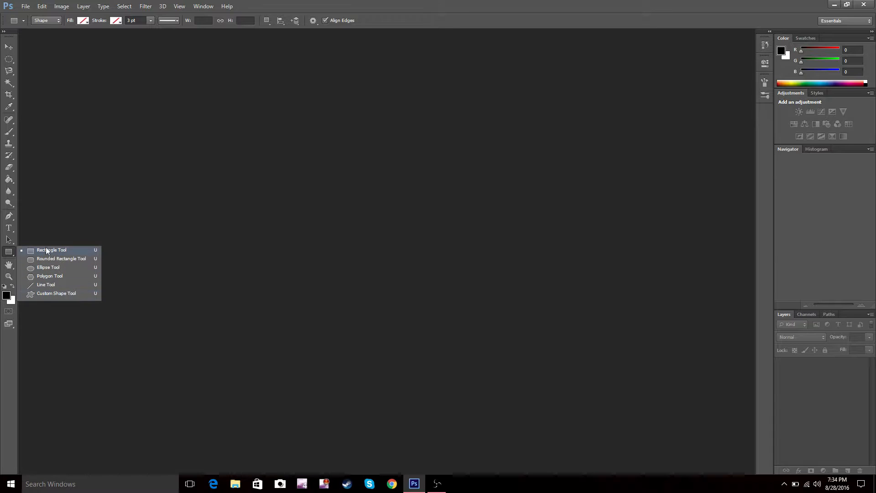
left_click(14, 268)
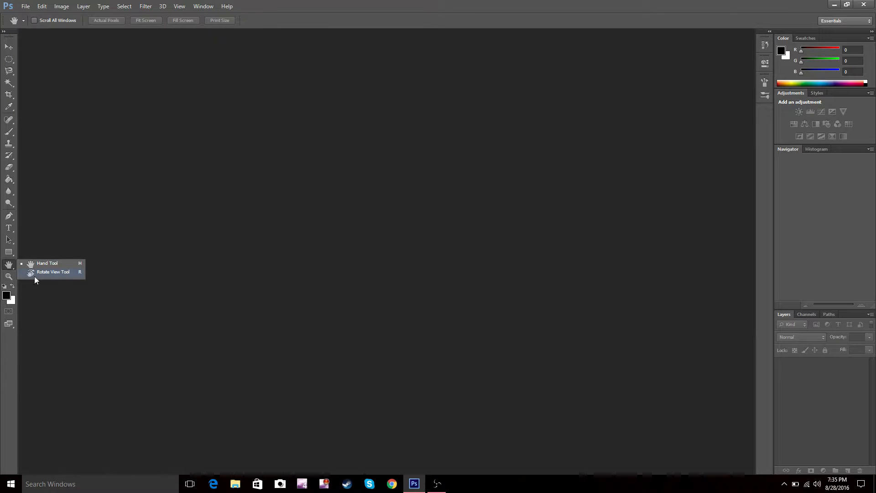
left_click(9, 277)
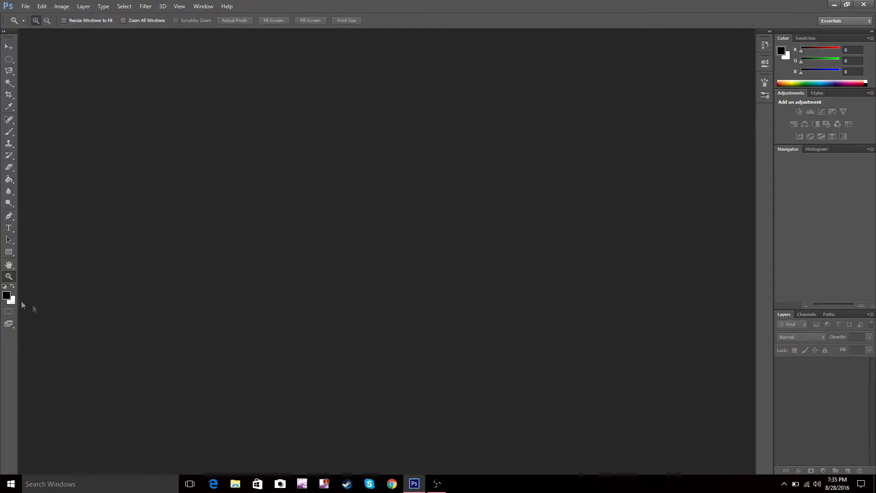
Set the foreground color to red bd4343 and swap it with the white background color
left_click(6, 295)
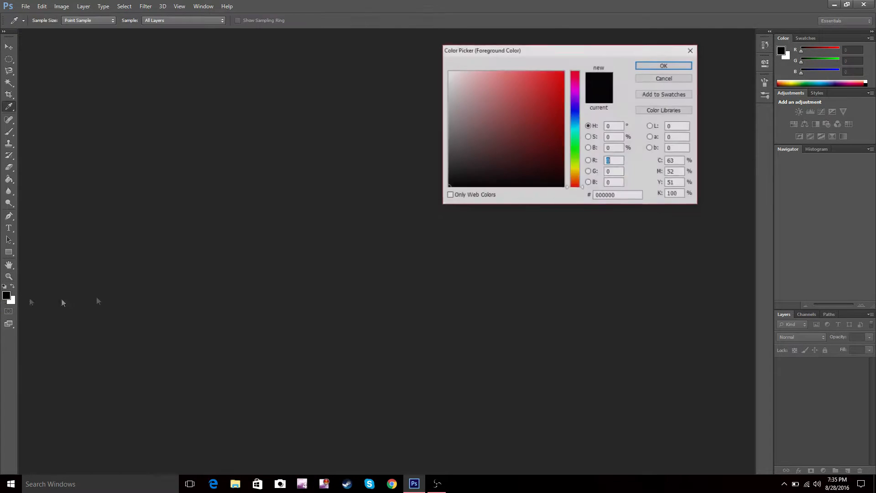
left_click(523, 100)
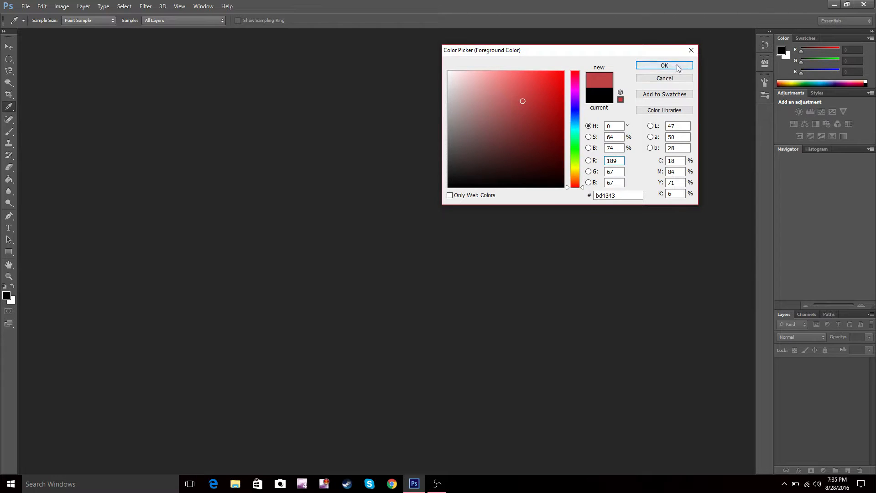
left_click(664, 65)
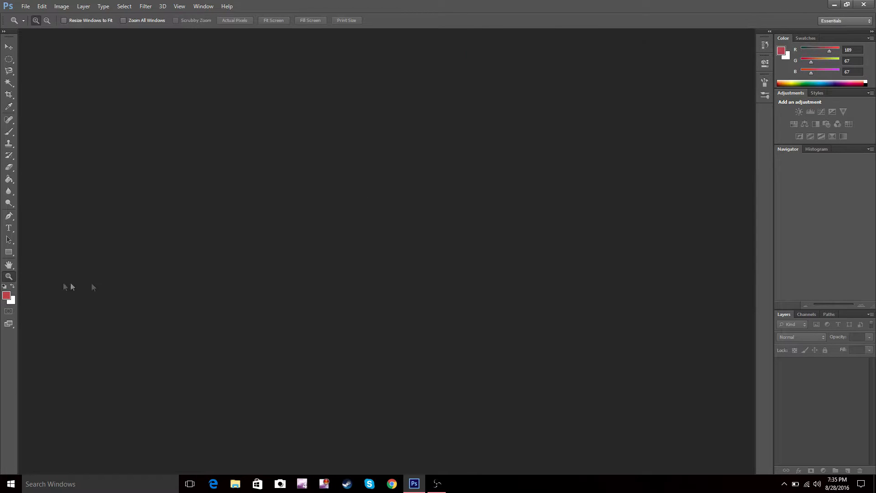
left_click(15, 287)
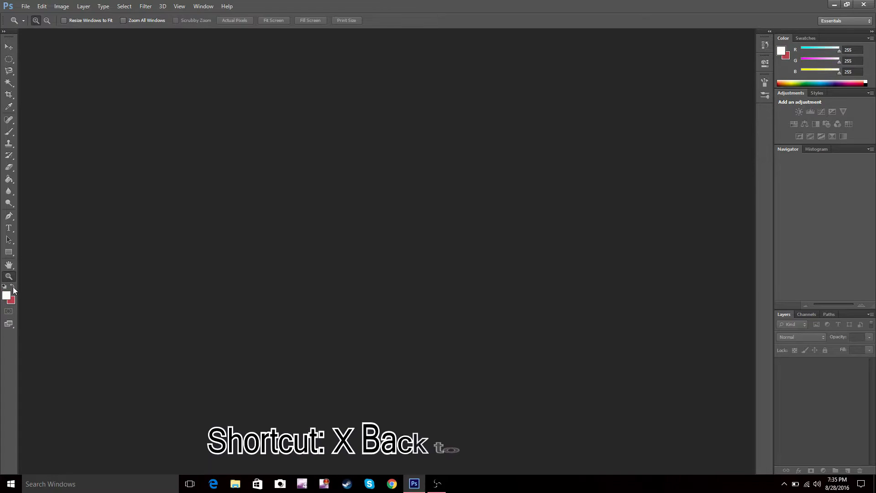
left_click(6, 295)
left_click(494, 133)
left_click(539, 108)
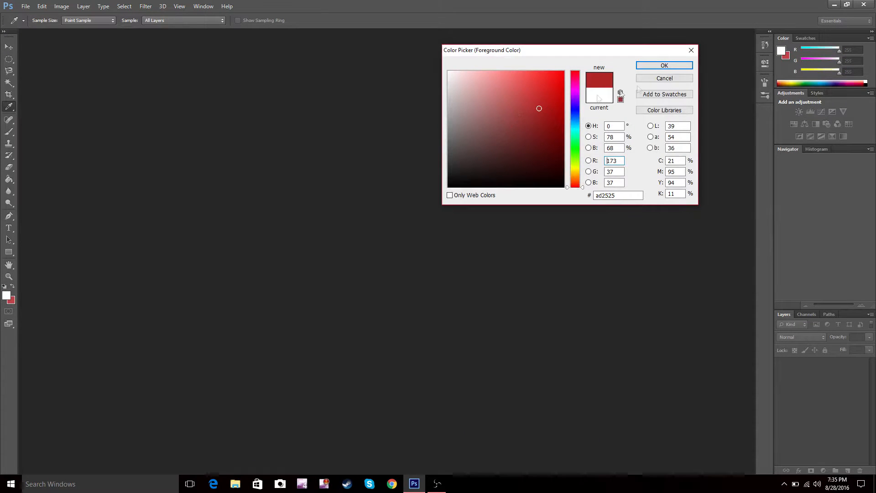
left_click(665, 78)
key("z")
View the background color in its color picker and accept it as is
left_click(12, 303)
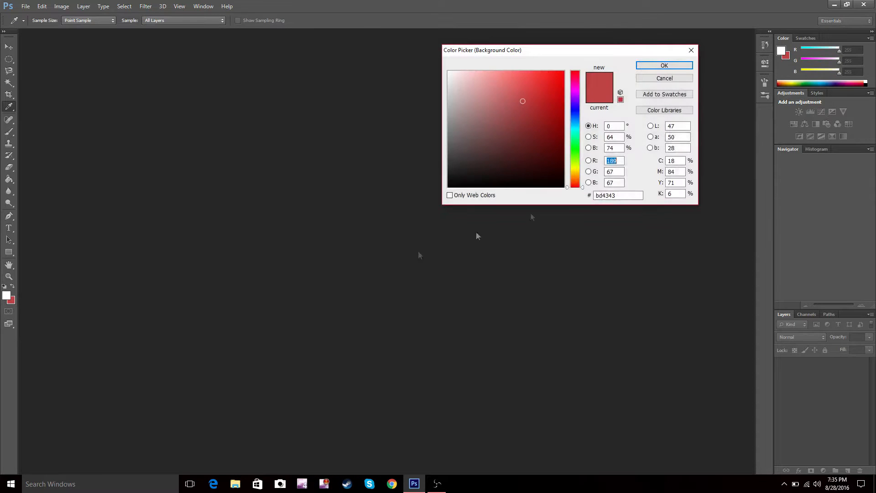
left_click(665, 64)
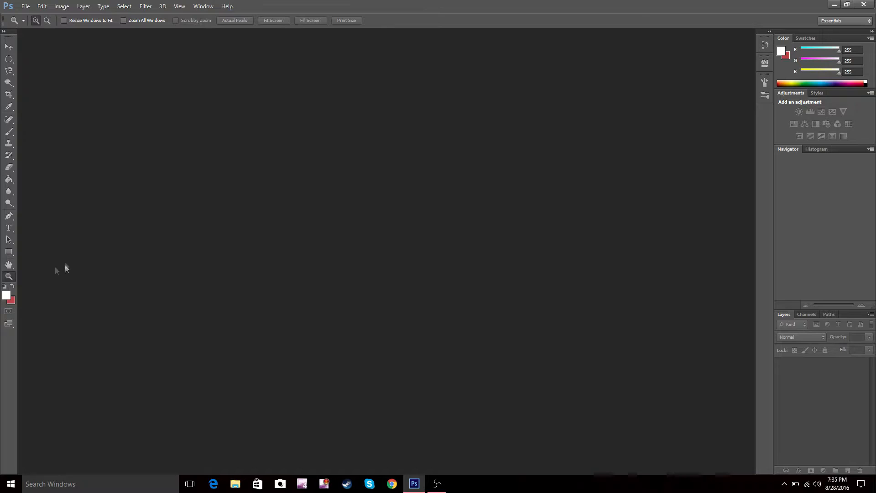
Reset the foreground and background colors to the default black and white, and view the available screen modes
left_click(5, 287)
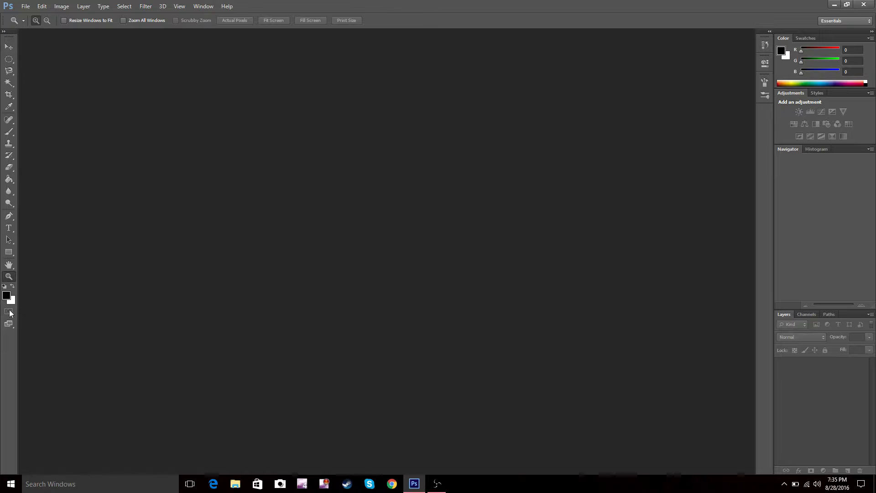
left_click(8, 324)
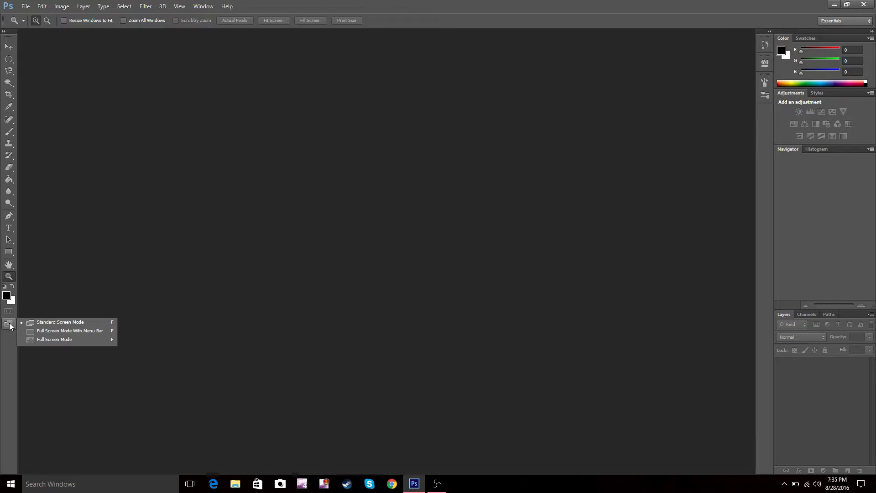
left_click(5, 344)
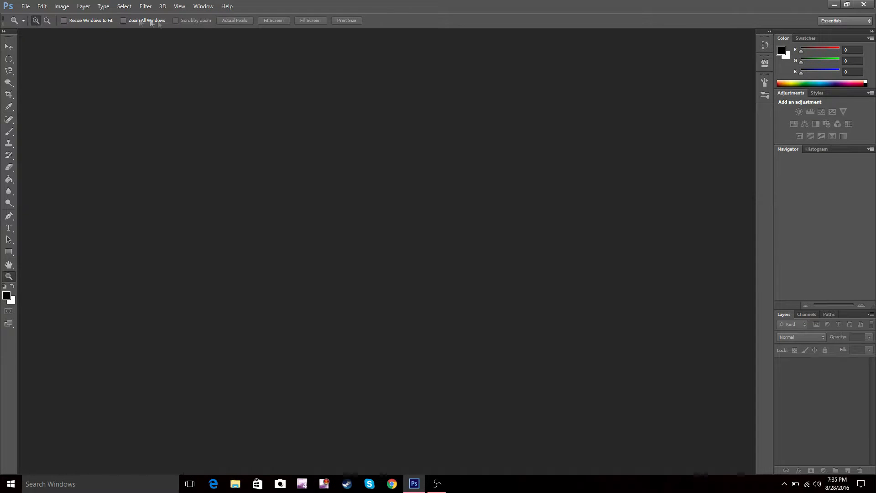
Activate the Move tool and examine its Auto-Select choices for groups and layers
left_click(9, 48)
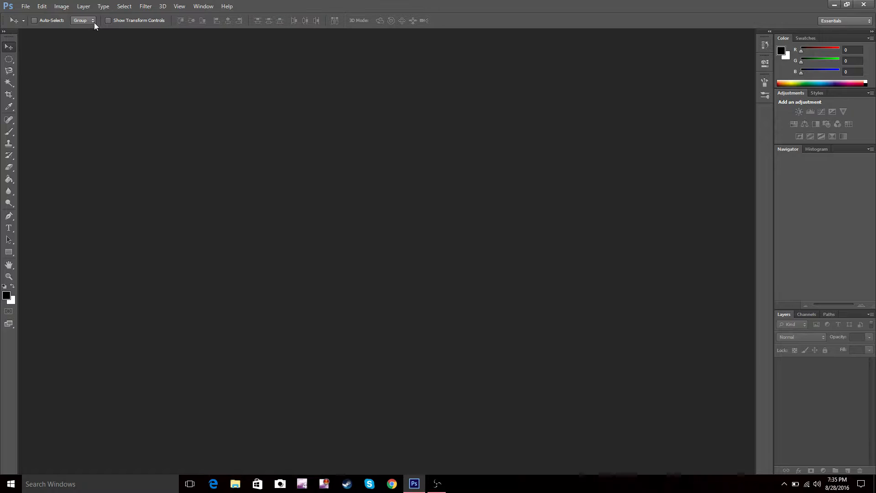
left_click(73, 20)
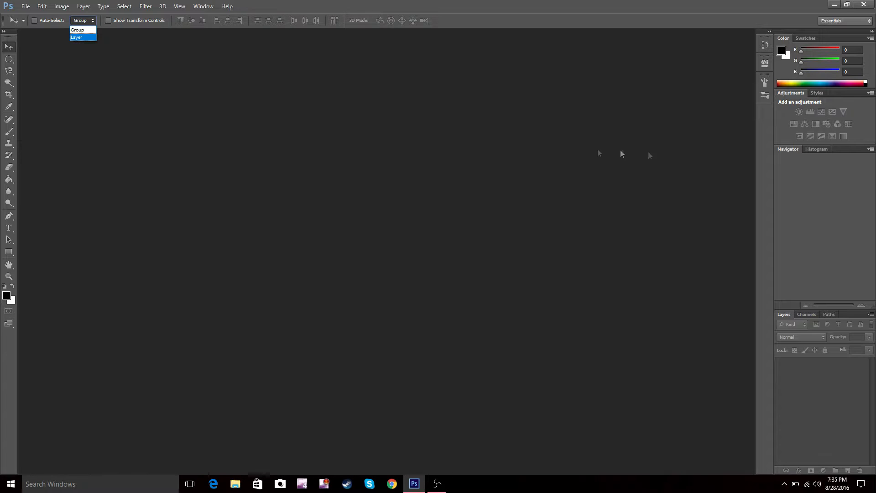
left_click(92, 21)
left_click(35, 21)
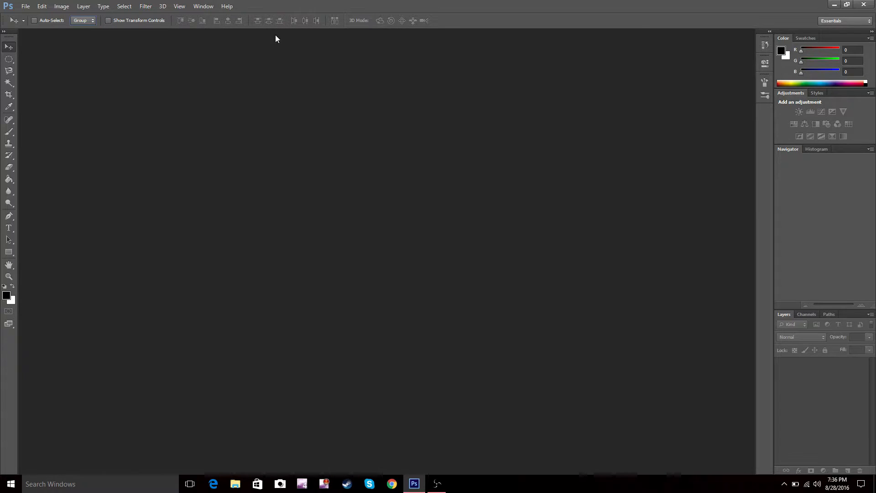
Step through the selection, Crop, Eyedropper and Spot Healing Brush tools to compare the options each one offers
left_click(9, 70)
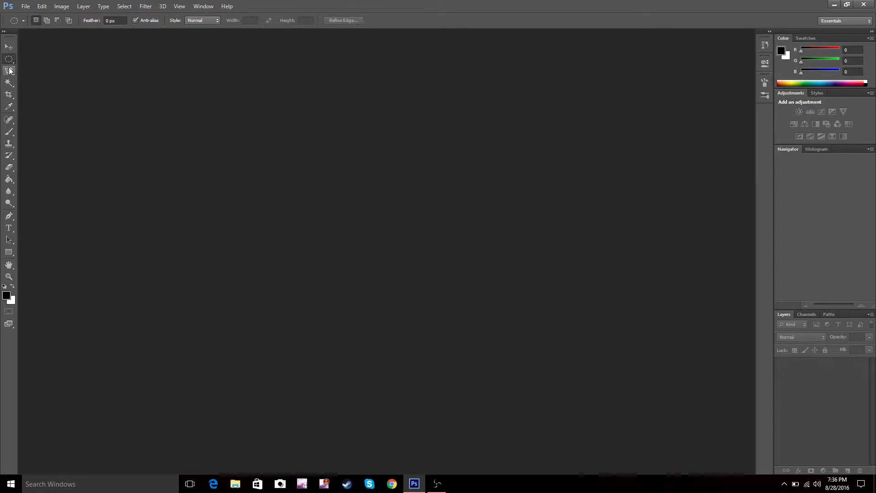
left_click(10, 81)
left_click(10, 94)
left_click(10, 106)
left_click(9, 119)
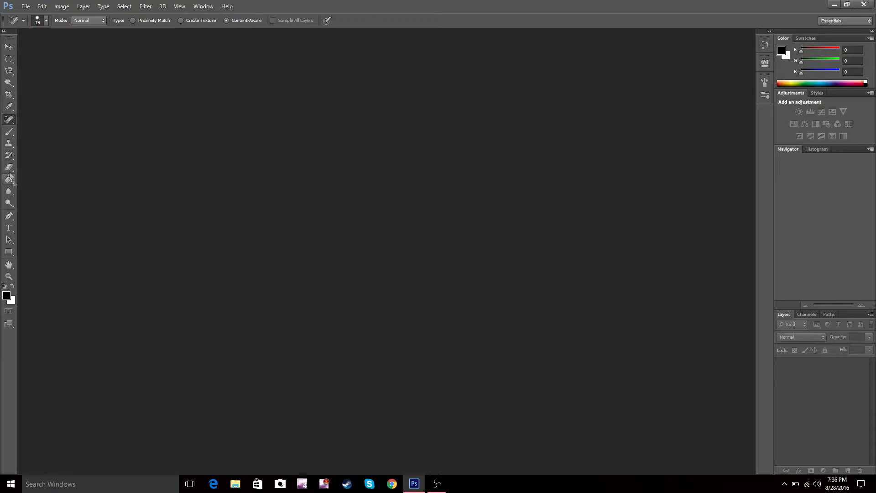
Activate the Brush tool and replace the current brush presets with the Special Effect Brushes set
left_click(8, 132)
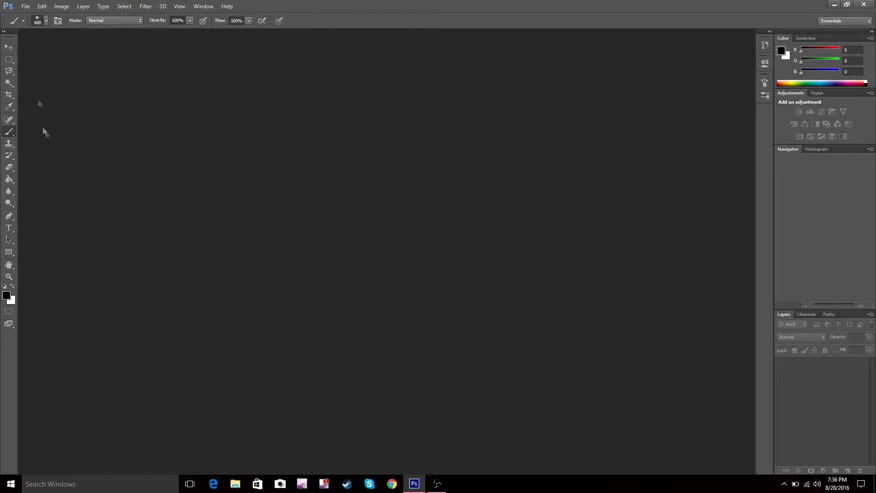
left_click(46, 21)
left_click(118, 39)
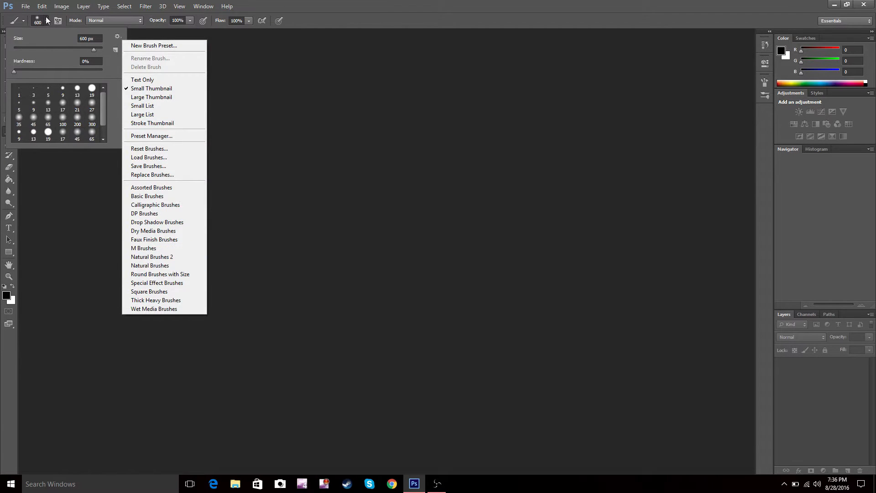
left_click(46, 22)
left_click(118, 38)
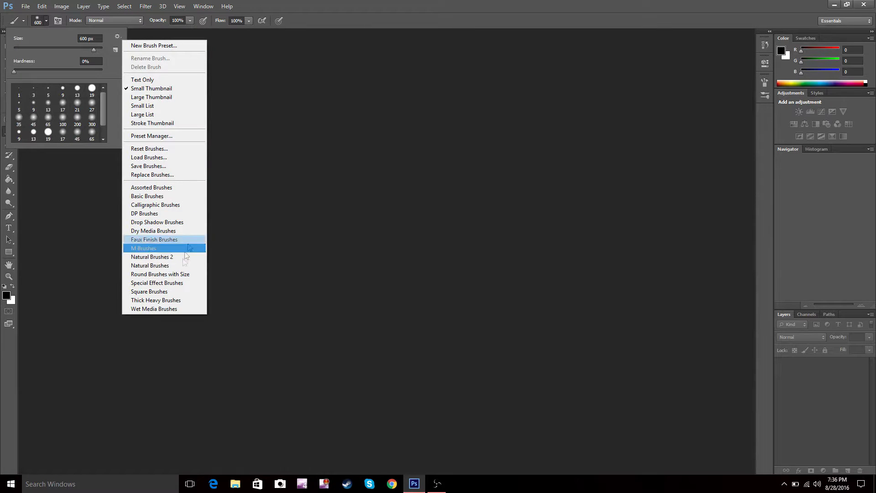
left_click(176, 286)
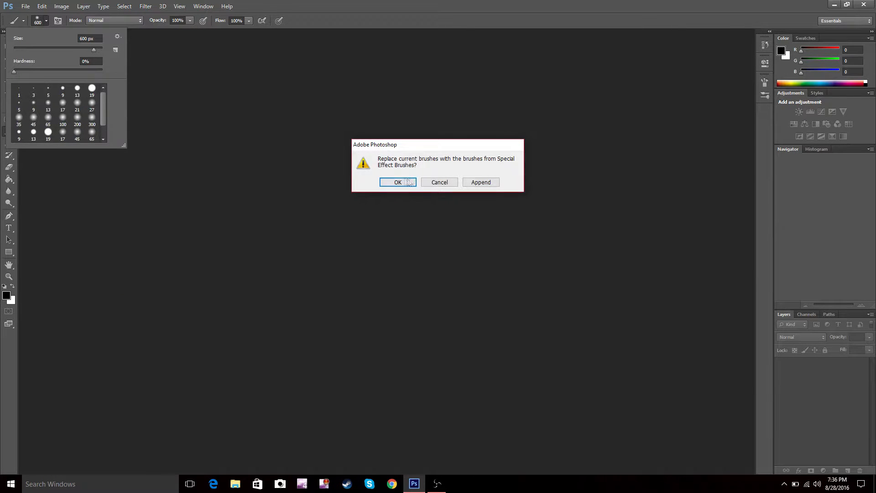
left_click(388, 183)
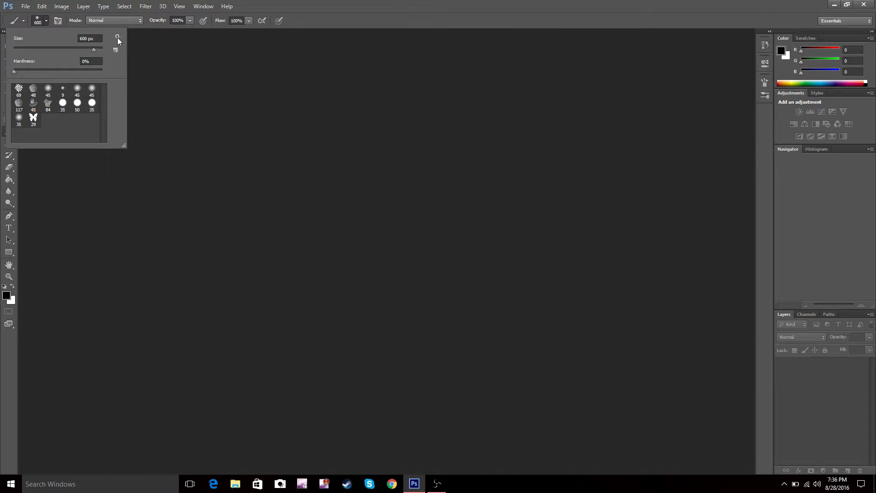
left_click(46, 21)
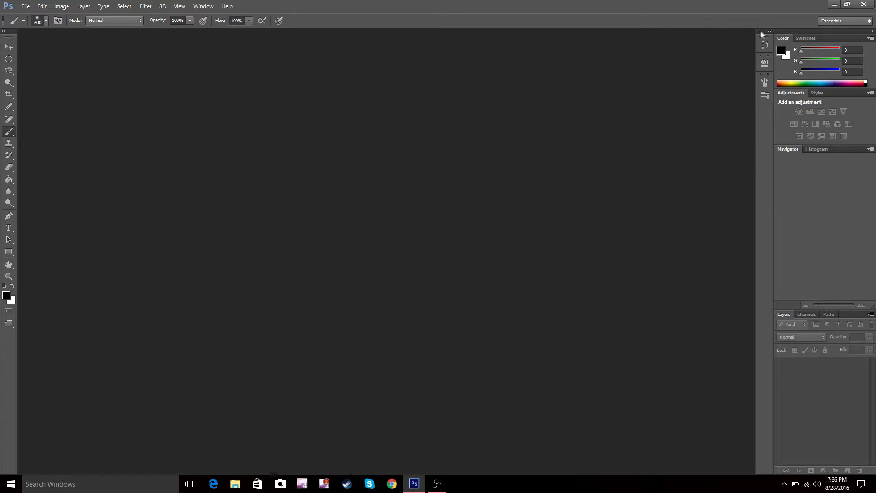
View the color swatches and the foreground color in its color picker, accepting the color as is
left_click(807, 38)
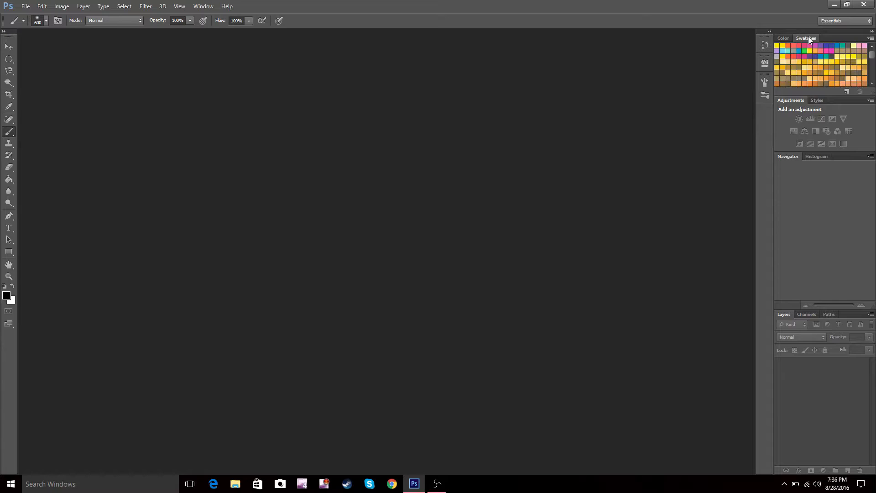
left_click(782, 39)
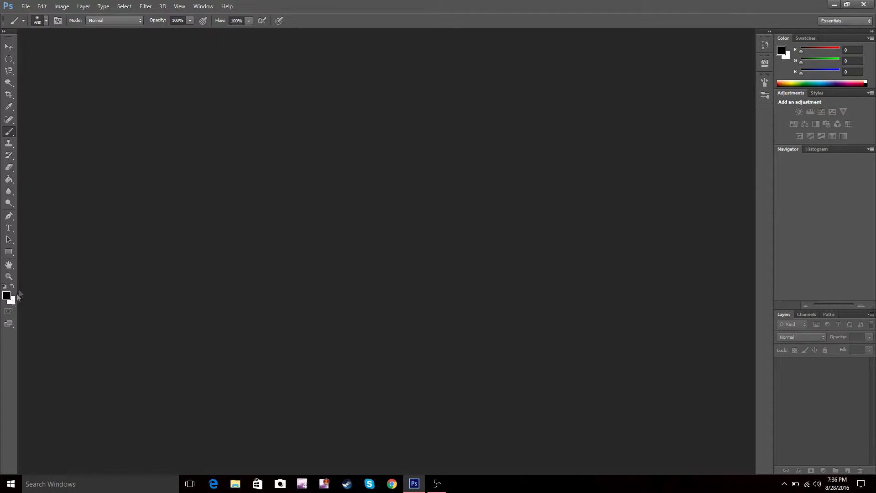
left_click(7, 295)
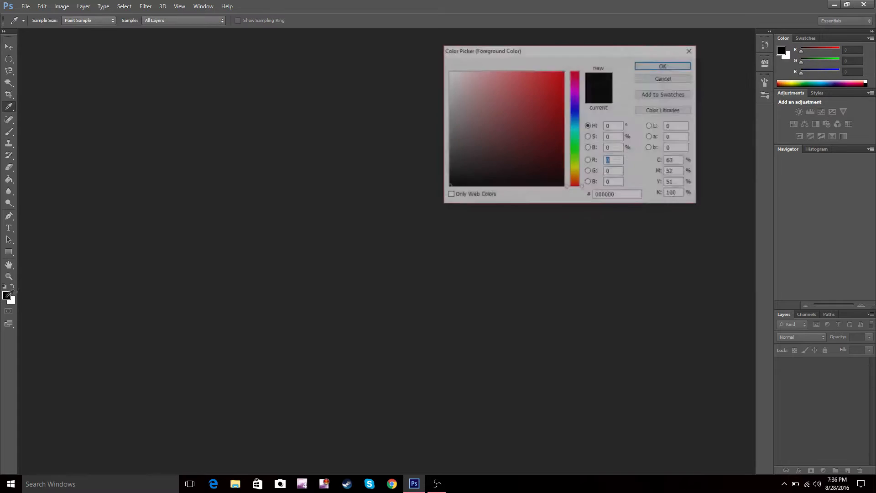
left_click(685, 65)
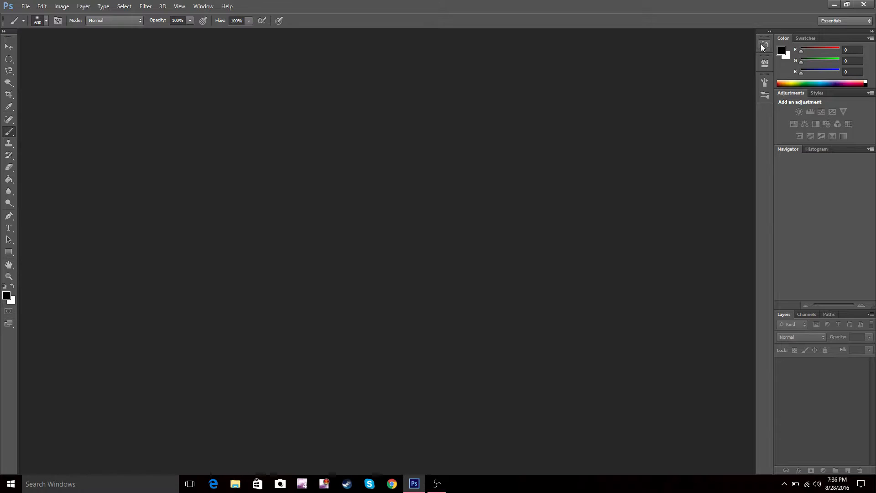
Look at the History and Properties panels in turn, closing each one again
left_click(765, 45)
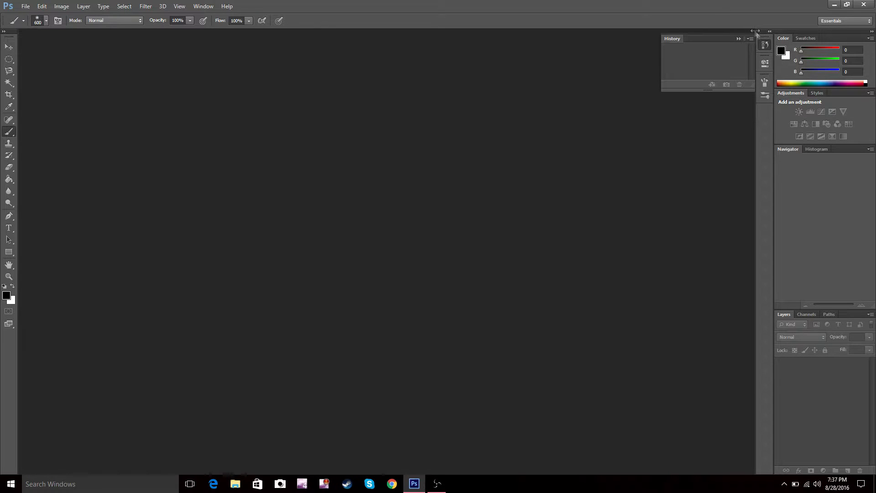
left_click(765, 44)
left_click(765, 65)
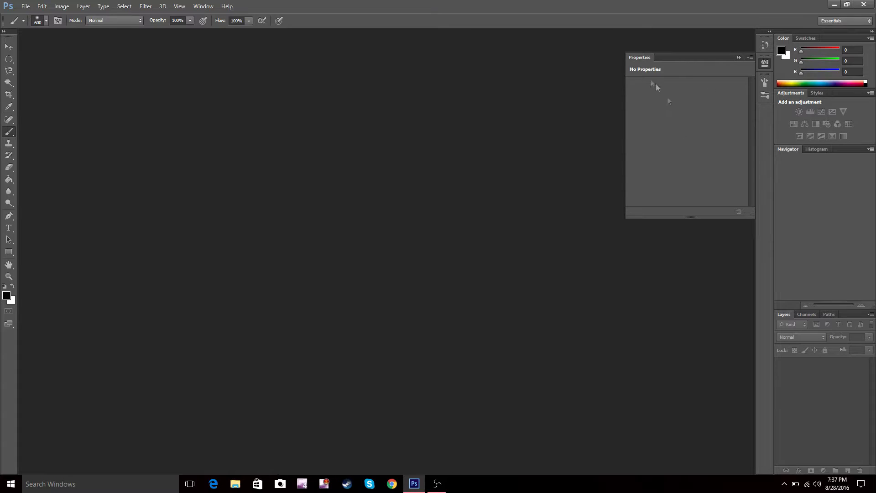
left_click(768, 63)
Examine the brush tip settings and the list of brush presets, and close them again
left_click(769, 84)
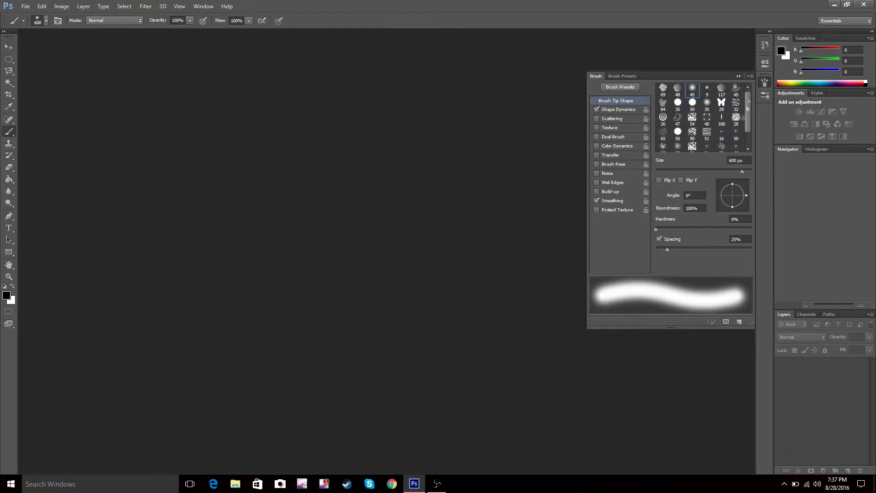
left_click(765, 95)
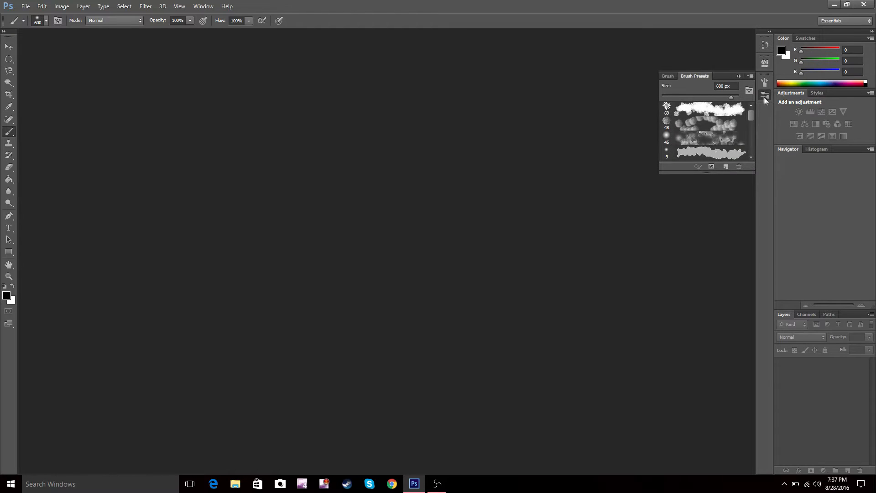
left_click(668, 75)
left_click(621, 76)
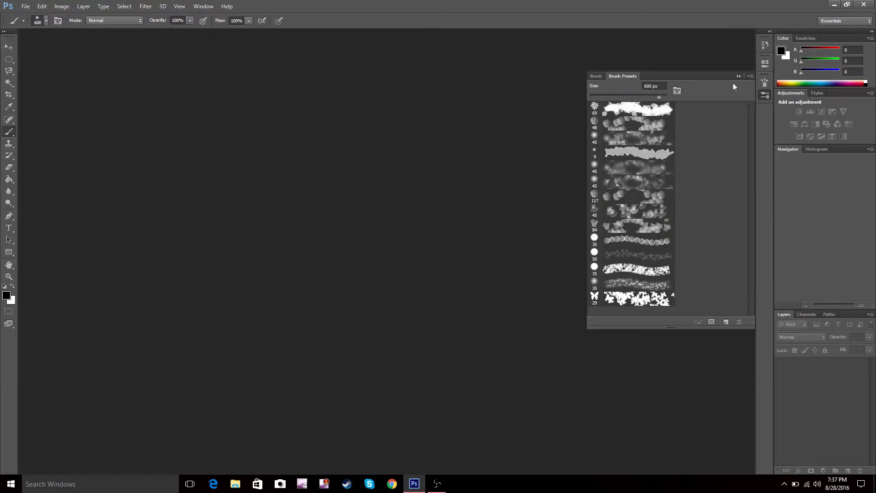
left_click(595, 77)
left_click(608, 77)
left_click(769, 85)
left_click(633, 76)
left_click(765, 95)
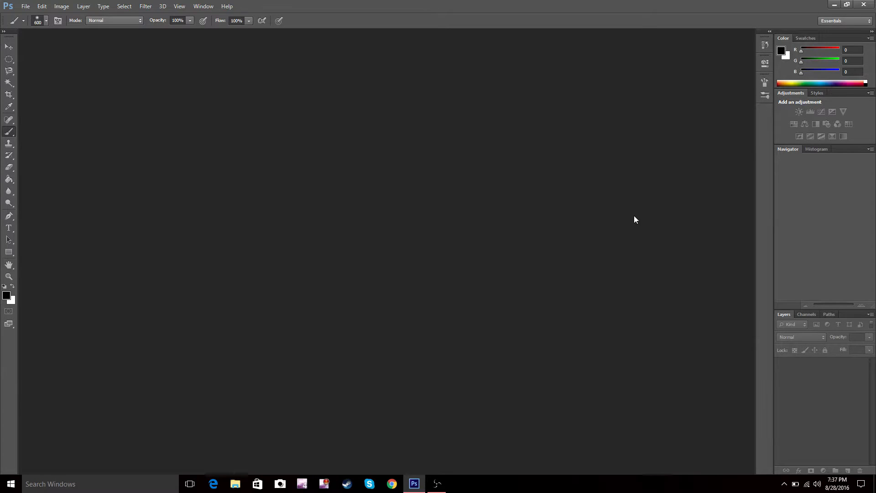
Compare the available layer styles with the adjustments, ending on the adjustments
left_click(820, 93)
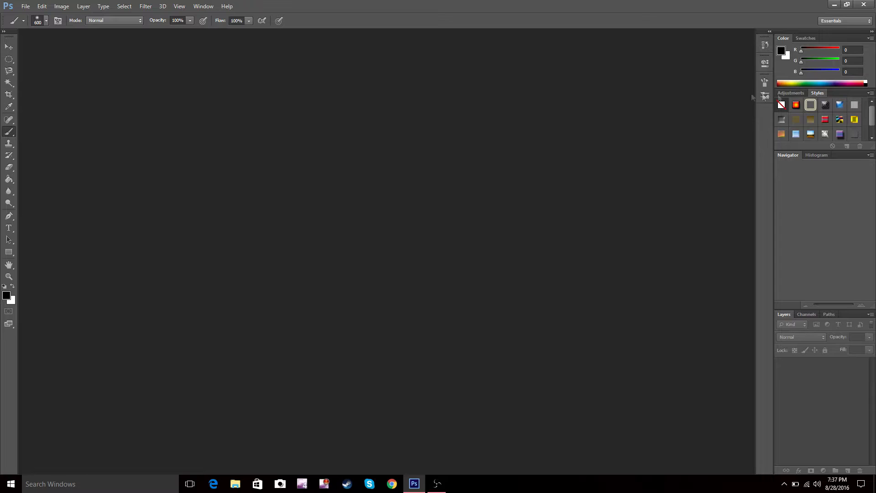
left_click(789, 95)
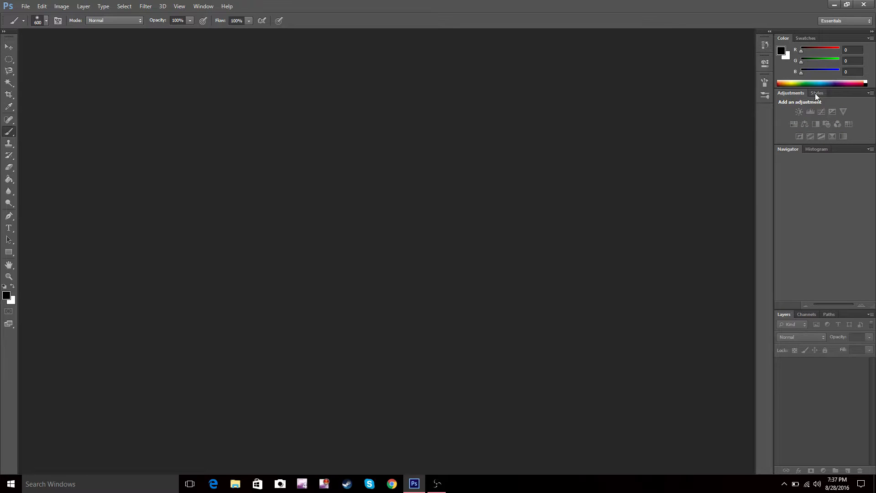
left_click(811, 94)
left_click(793, 97)
left_click(813, 93)
left_click(795, 95)
Create a transparent 1280 × 720 pixel RGB document at 72 pixels/inch and paint a soft black horizontal stroke across its middle
left_click(25, 6)
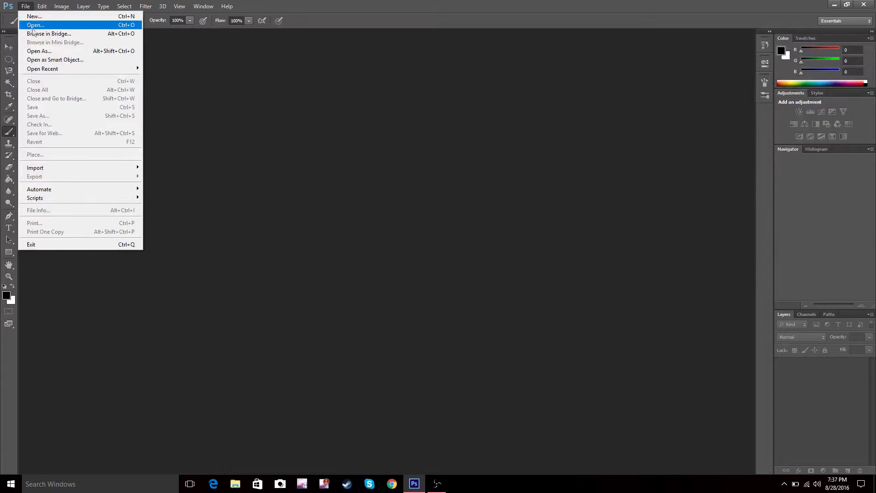
mouse_move(42, 7)
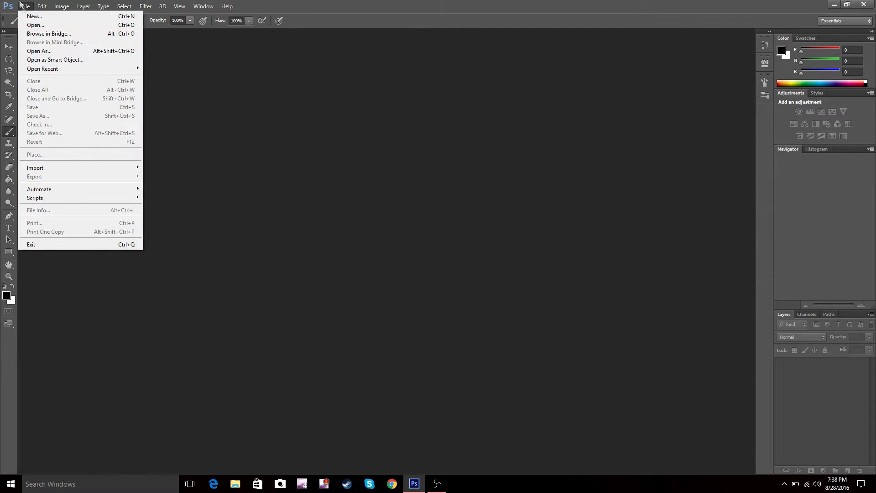
left_click(26, 16)
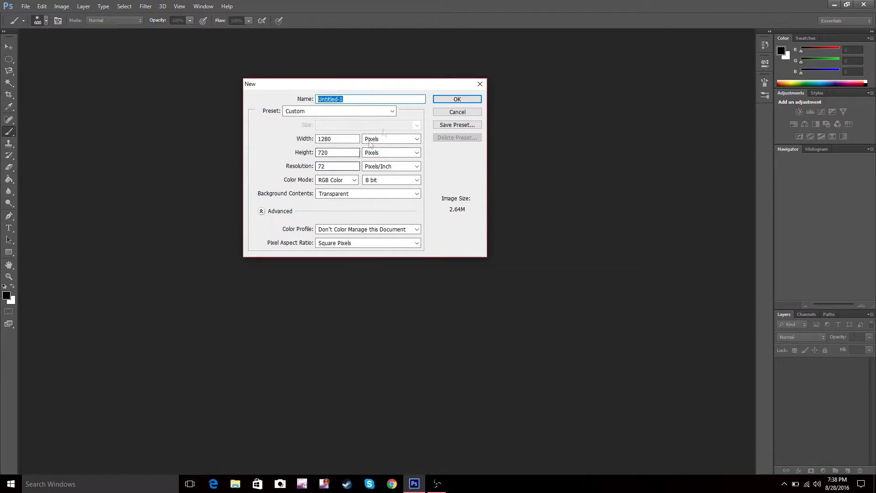
left_click(457, 111)
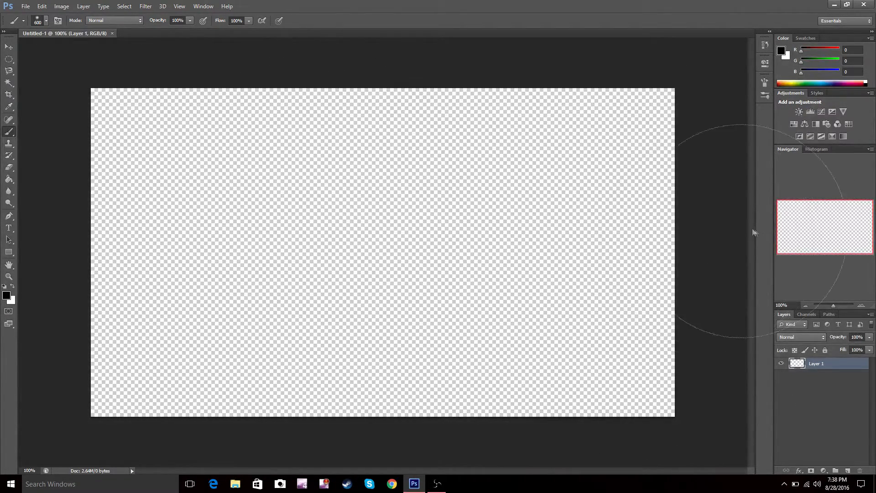
left_click_drag(330, 232, 525, 226)
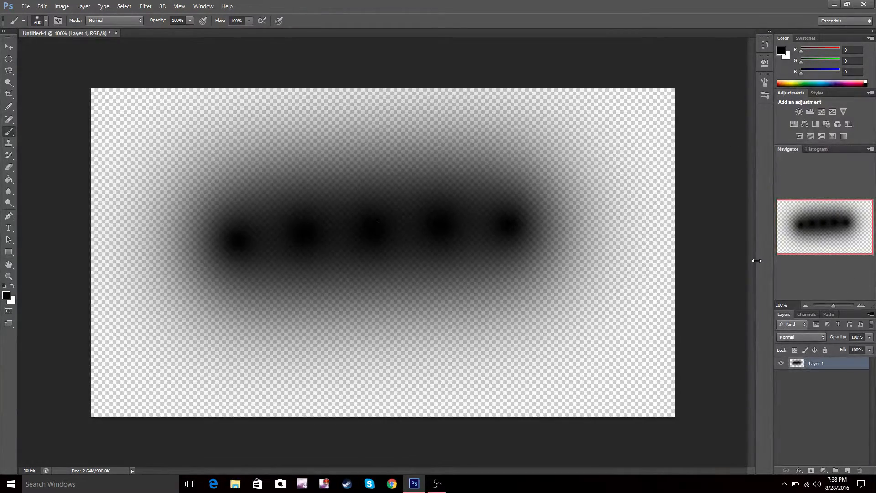
Inspect the painted stroke at different magnifications, using the Navigator to zoom to about 405% and shift the visible area
scroll(703, 240, "up", 14)
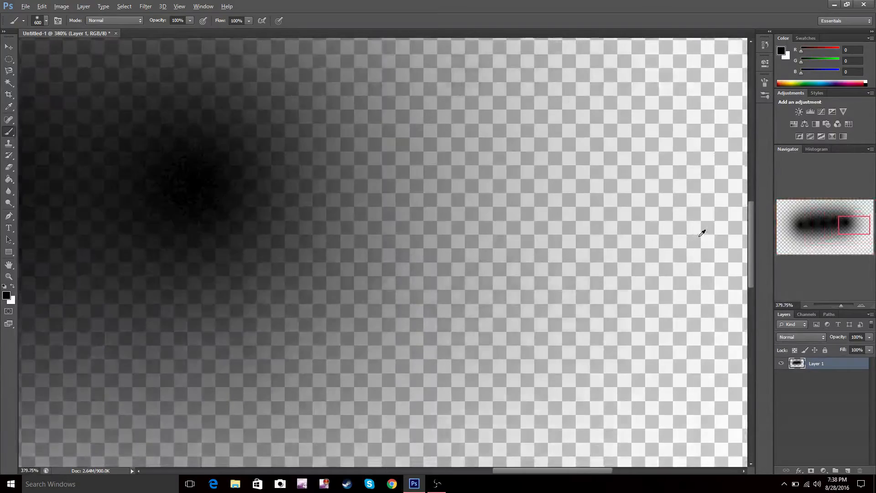
scroll(703, 233, "up", 3)
scroll(703, 232, "down", 8)
scroll(703, 233, "up", 6)
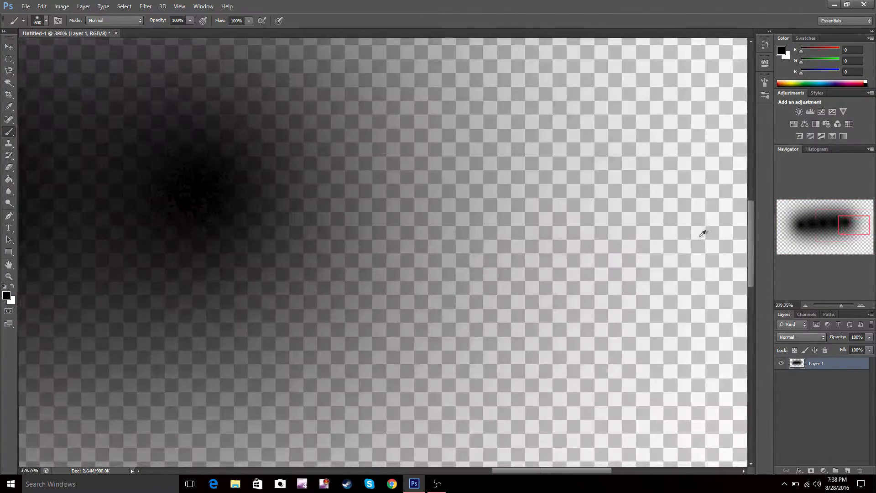
mouse_move(840, 306)
left_mouse_down()
mouse_move(821, 306)
mouse_move(854, 307)
mouse_move(843, 308)
left_mouse_up()
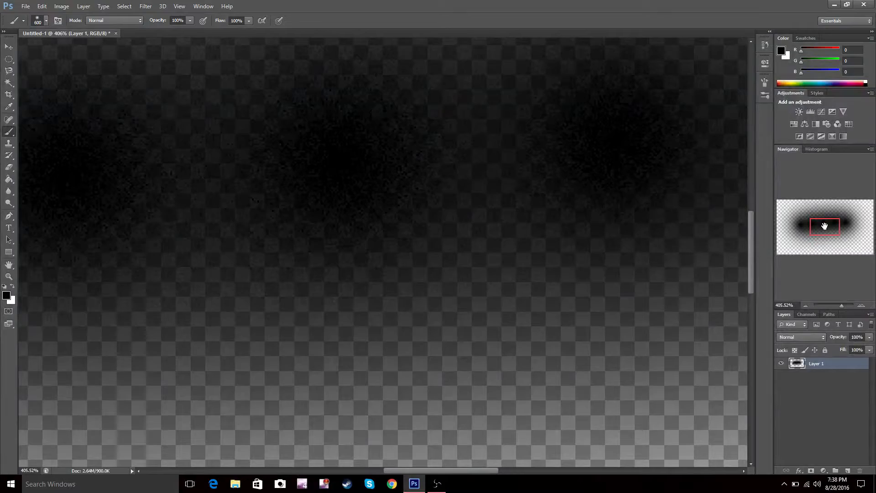
mouse_move(825, 227)
left_mouse_down()
mouse_move(815, 220)
mouse_move(802, 230)
mouse_move(840, 215)
mouse_move(833, 211)
mouse_move(803, 228)
mouse_move(809, 219)
mouse_move(806, 230)
mouse_move(851, 223)
left_mouse_up()
scroll(696, 250, "down", 10)
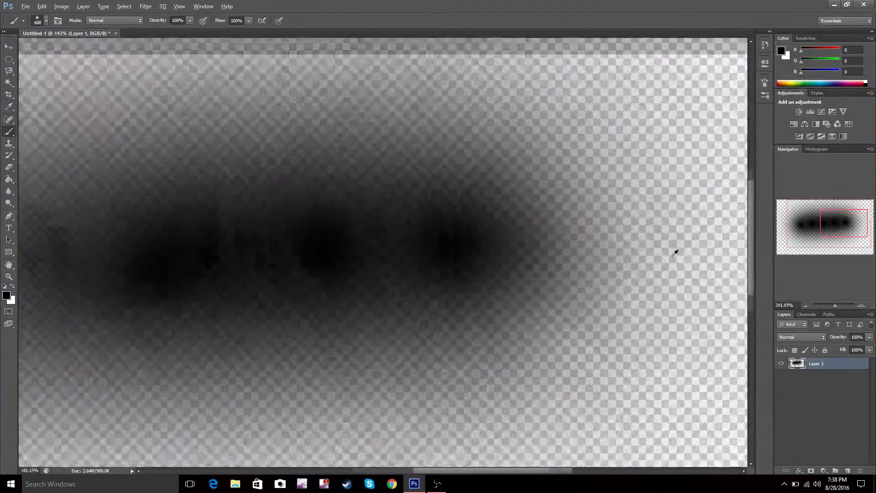
Review the document's histogram, channels and paths, ending with the Navigator and the layer list on display
scroll(672, 246, "up", 1)
left_click(817, 149)
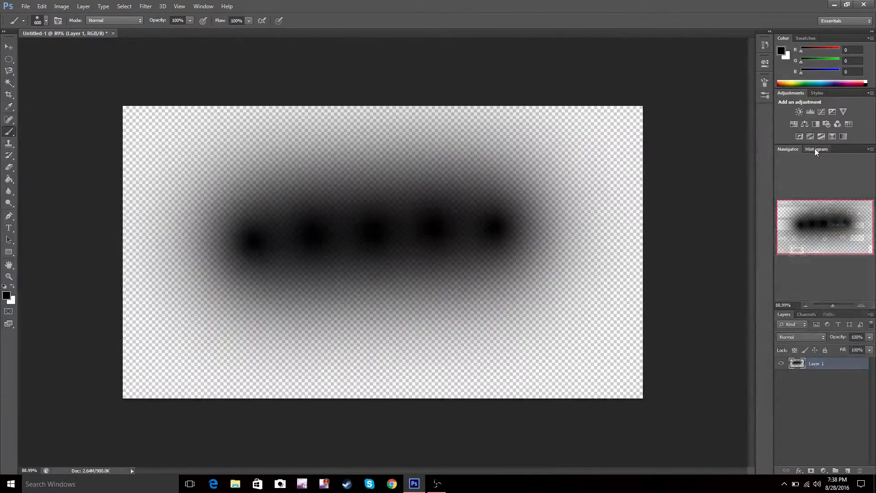
left_click(788, 150)
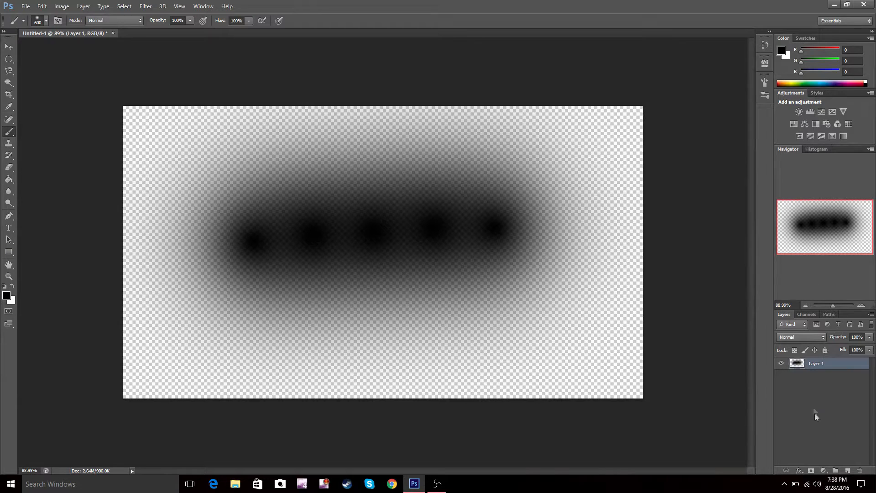
left_click(799, 314)
left_click(828, 314)
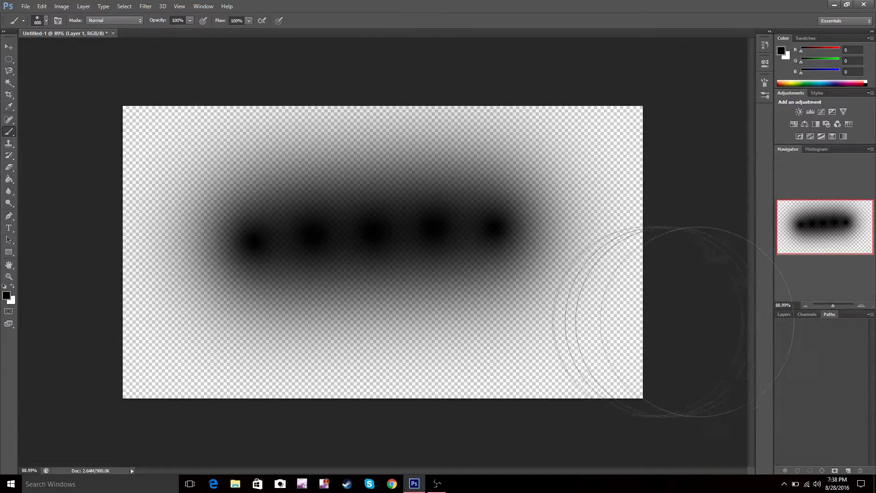
left_click(804, 314)
left_click(785, 315)
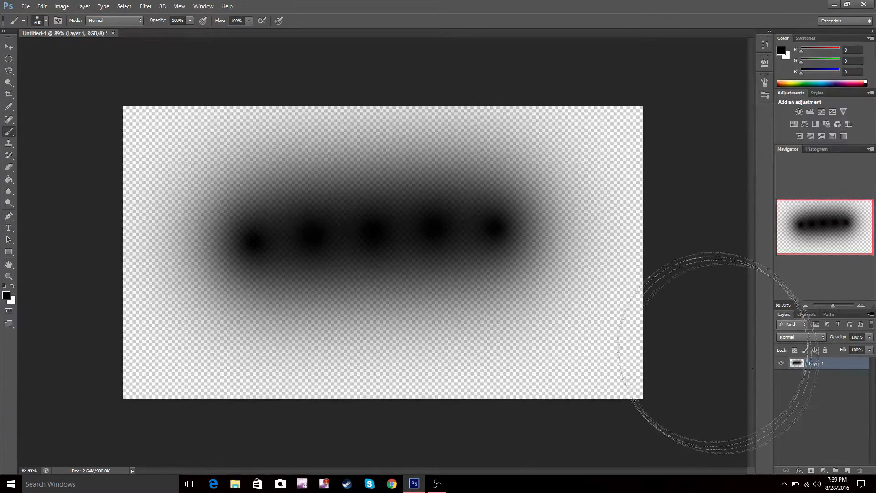
Paint over the black stroke on Layer 1 until it forms a solid wide band, and add a new layer above it
mouse_move(325, 227)
left_mouse_down()
mouse_move(512, 227)
mouse_move(270, 238)
mouse_move(329, 231)
left_mouse_up()
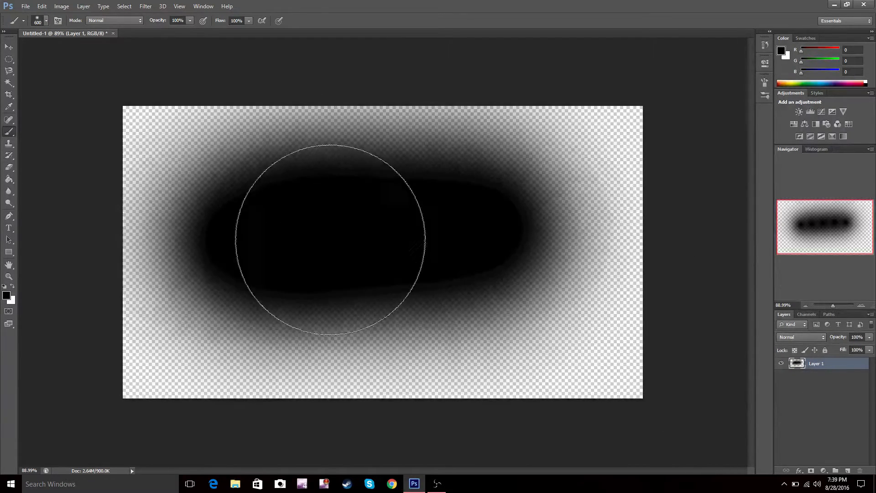
left_click(847, 471)
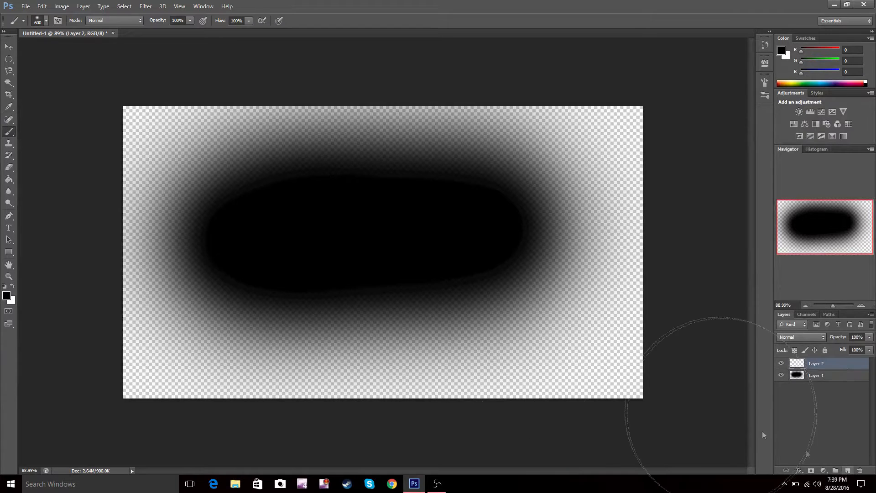
Paint a white horizontal stroke with a size 90 brush across the black band on Layer 2, and nudge it slightly right
left_click(12, 288)
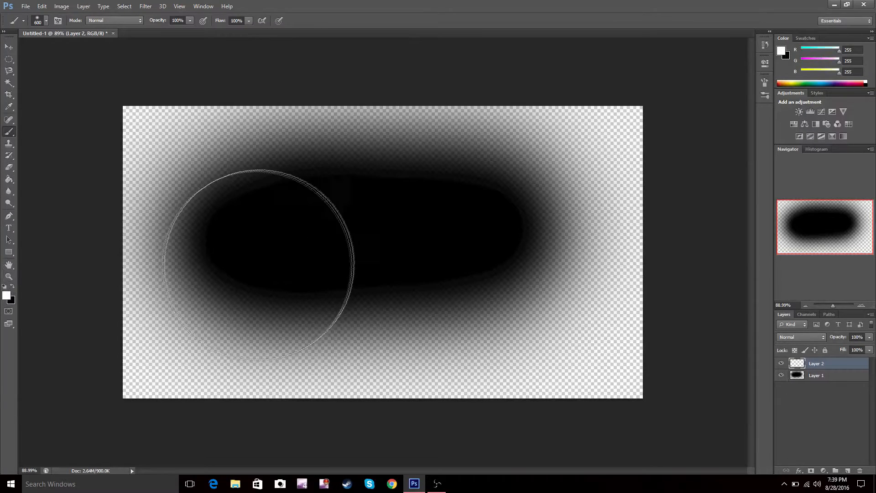
key("bracketleft")
key("bracketleft")
key("bracketleft")
key("bracketleft")
key("bracketleft")
key("bracketleft")
key("bracketleft")
key("bracketleft")
key("bracketleft")
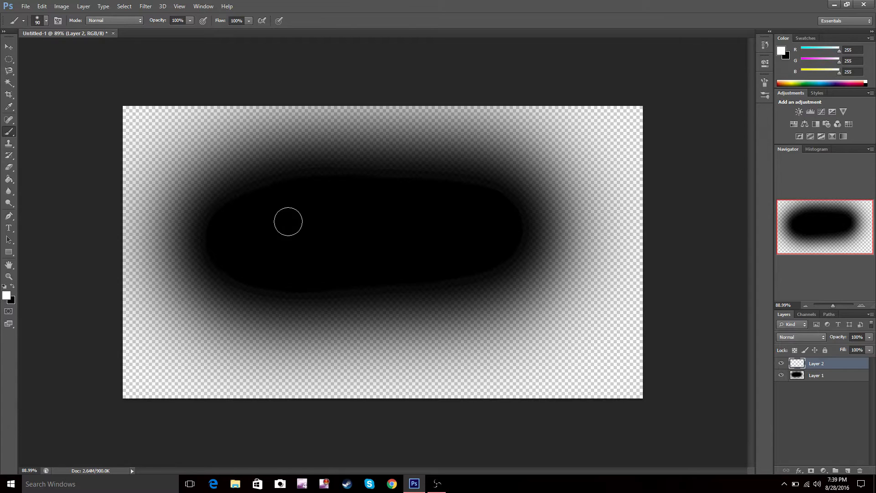
left_click_drag(249, 239, 465, 227)
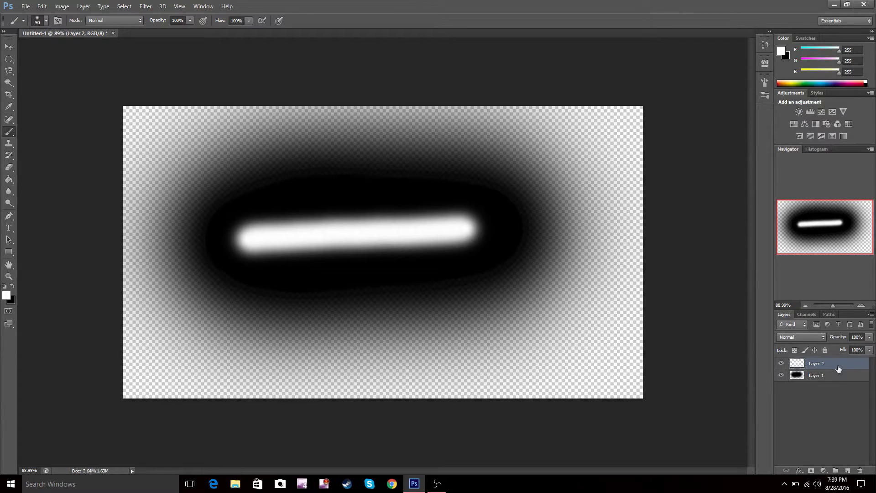
mouse_move(429, 238)
left_mouse_down()
mouse_move(466, 194)
mouse_move(539, 248)
mouse_move(365, 269)
mouse_move(411, 151)
mouse_move(393, 190)
mouse_move(402, 235)
left_mouse_up()
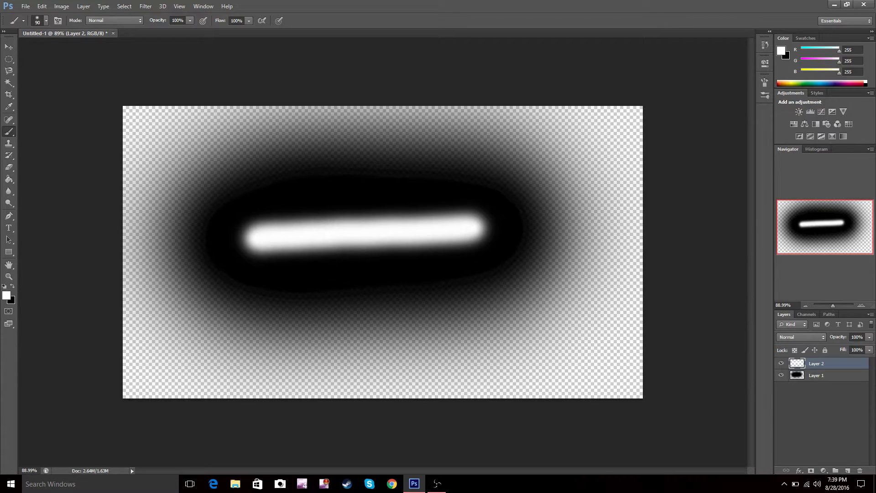
Toggle Layer 2's visibility off and on repeatedly to compare the image with and without the white stroke
left_click(782, 363)
left_click(781, 364)
left_click(781, 364)
left_click(782, 364)
left_click(781, 365)
left_click(781, 364)
left_click(781, 364)
left_click(781, 365)
left_click(781, 364)
left_click(781, 364)
left_click(781, 365)
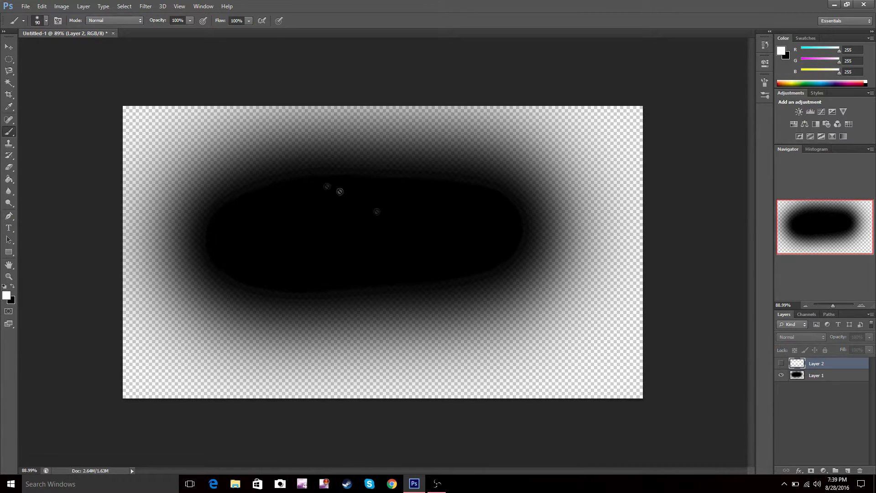
left_click(779, 364)
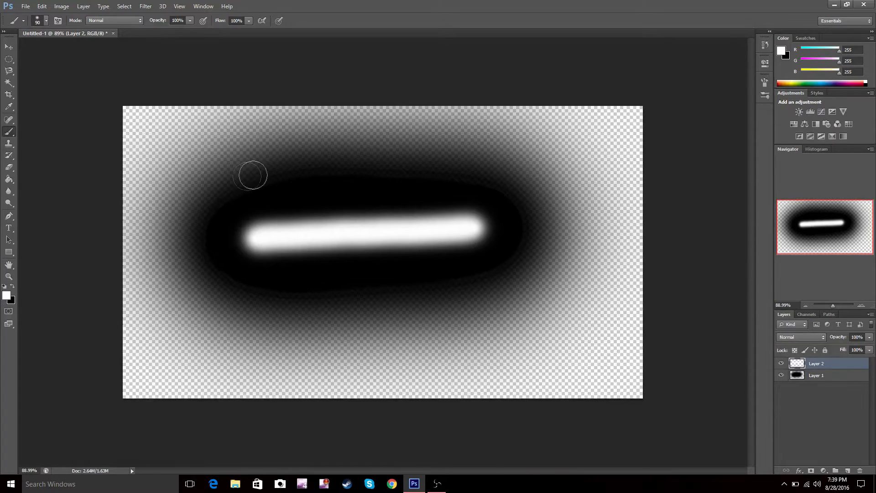
Hide Layer 2 and paint a white zigzag over the black band on Layer 1
left_click(781, 365)
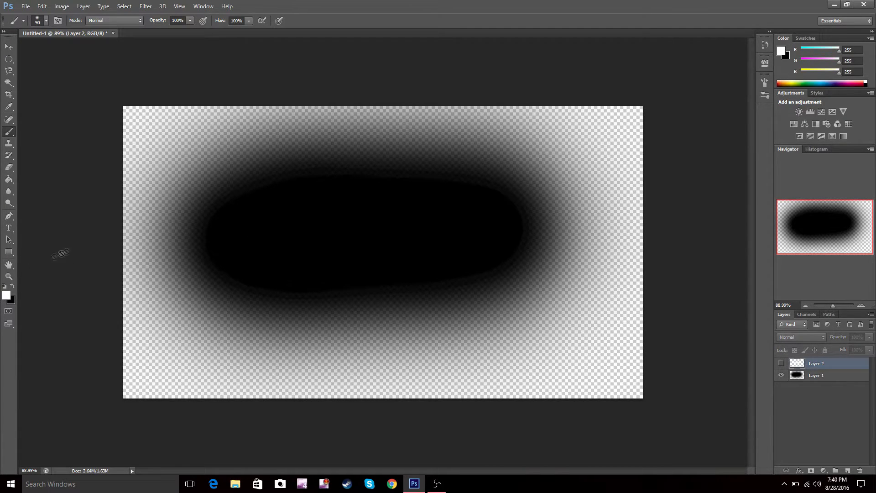
left_click(835, 378)
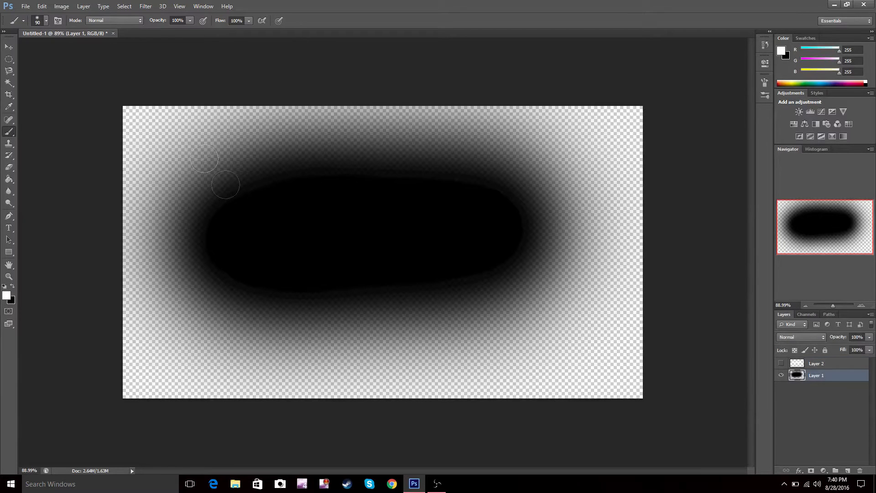
mouse_move(261, 260)
left_mouse_down()
mouse_move(340, 240)
mouse_move(446, 242)
mouse_move(490, 218)
left_mouse_up()
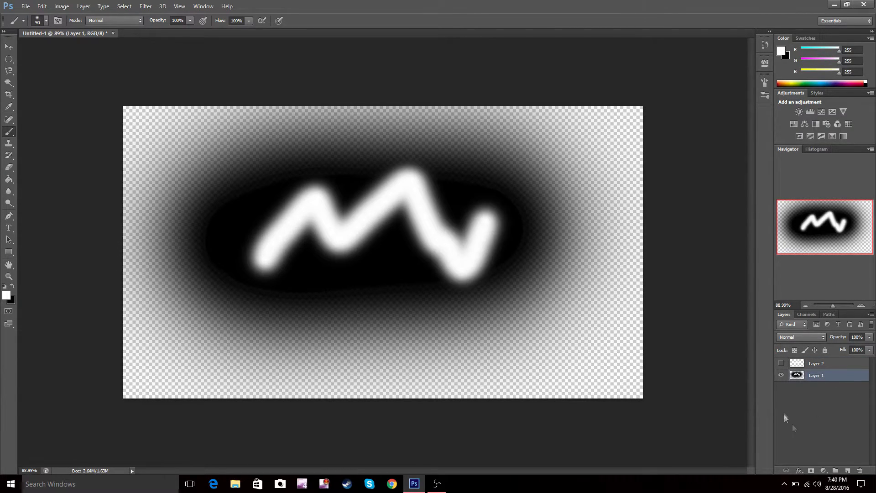
Show Layer 2 again, shift Layer 1's artwork slightly down, and move Layer 2's white stroke slightly up over the zigzag
left_click(782, 363)
mouse_move(353, 243)
left_mouse_down()
mouse_move(392, 240)
mouse_move(386, 266)
left_mouse_up()
mouse_move(364, 230)
left_mouse_down()
mouse_move(463, 217)
mouse_move(315, 147)
mouse_move(392, 288)
mouse_move(319, 231)
mouse_move(334, 223)
left_mouse_up()
left_click(817, 364)
mouse_move(276, 211)
left_mouse_down()
mouse_move(251, 175)
mouse_move(276, 182)
mouse_move(273, 194)
left_mouse_up()
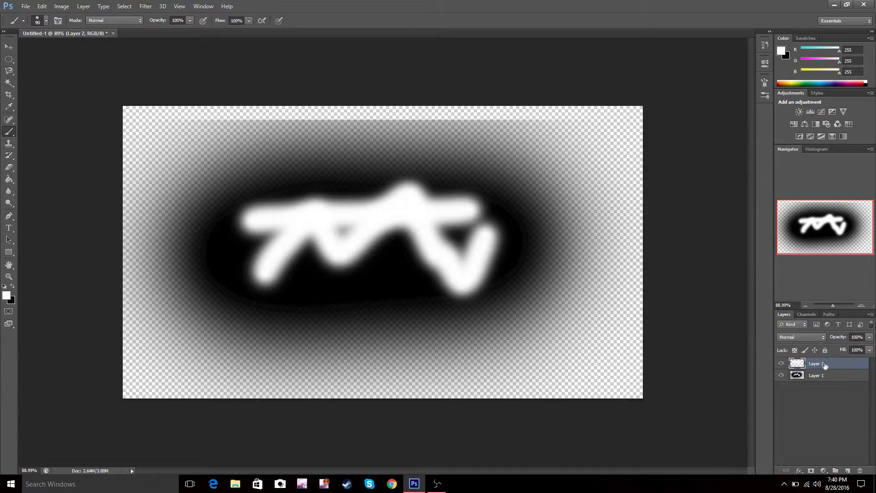
Merge Layer 1 and Layer 2 and reposition the merged artwork on the canvas
left_click(836, 377, "shift")
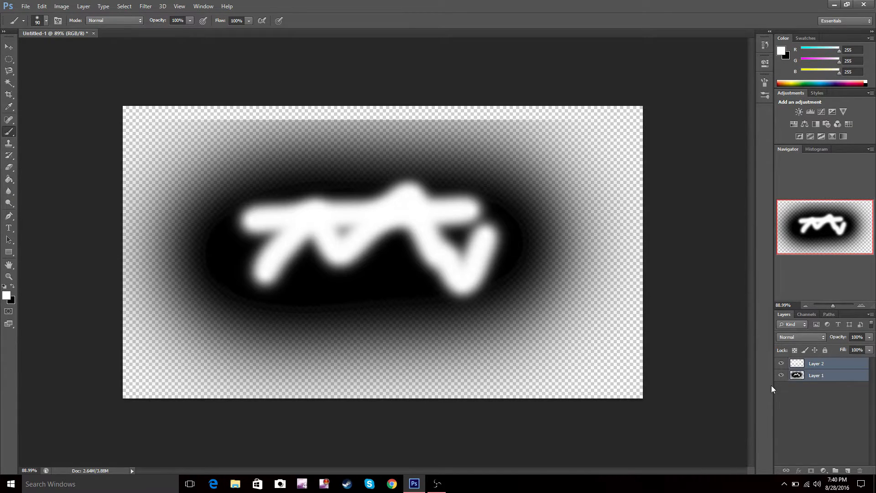
right_click(843, 364)
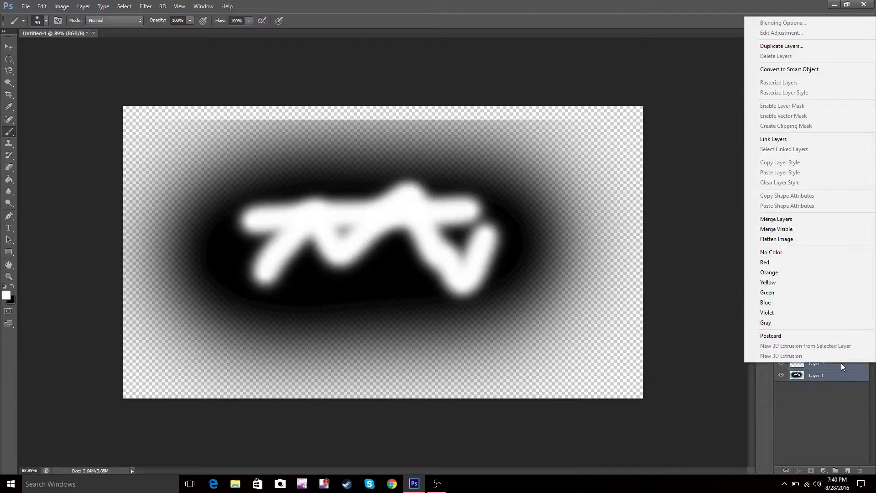
left_click(796, 224)
mouse_move(507, 269)
left_mouse_down()
mouse_move(498, 264)
mouse_move(731, 271)
mouse_move(413, 190)
mouse_move(513, 254)
mouse_move(590, 270)
mouse_move(575, 263)
left_mouse_up()
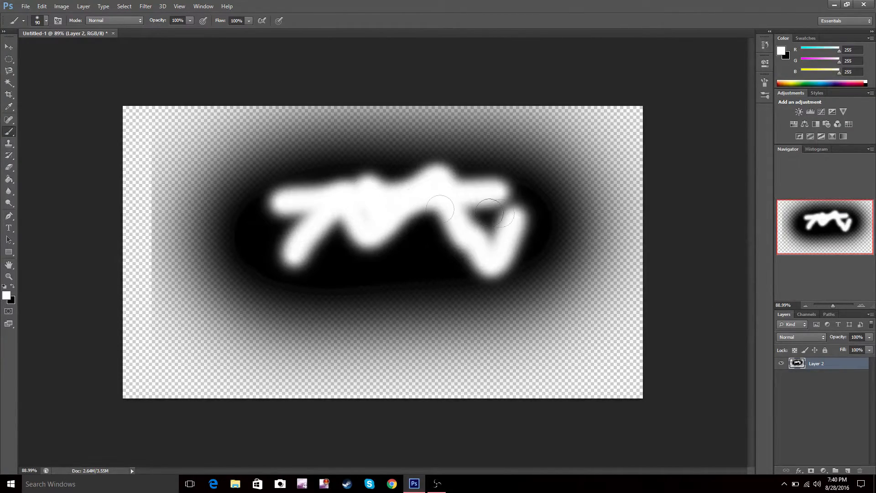
mouse_move(391, 204)
left_mouse_down()
mouse_move(328, 200)
mouse_move(308, 261)
mouse_move(354, 270)
left_mouse_up()
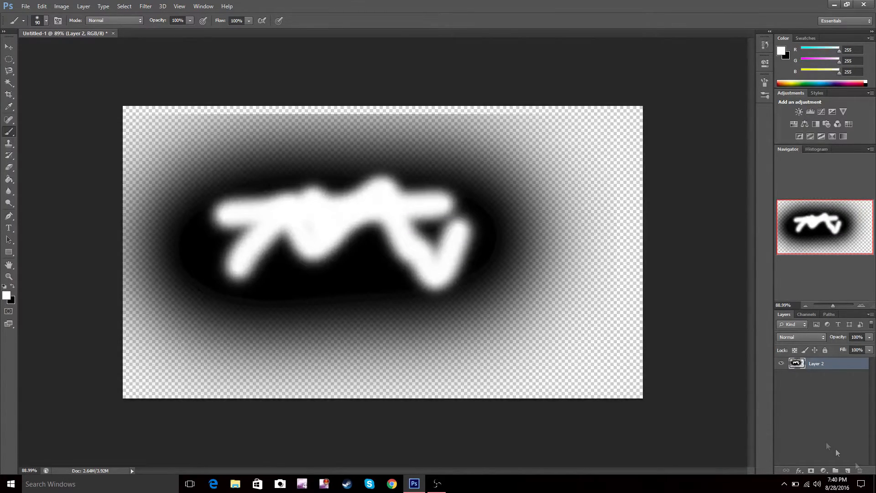
Try a Bevel & Emboss style on Layer 2 with depth 1000%, size 250 px and a strong soften amount
right_click(844, 369)
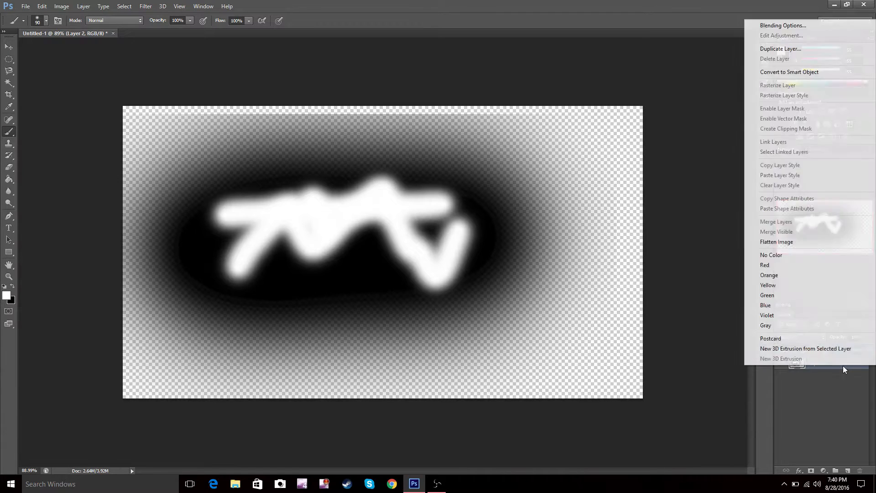
left_click(776, 25)
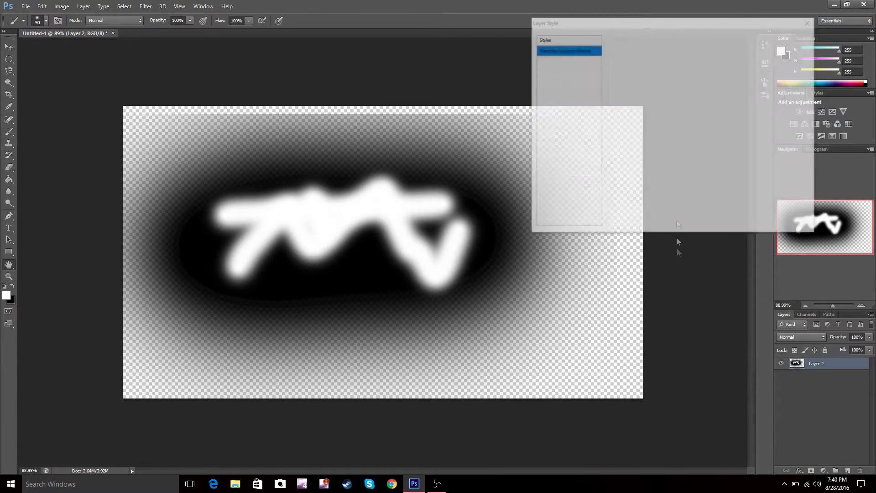
left_click_drag(680, 23, 627, 50)
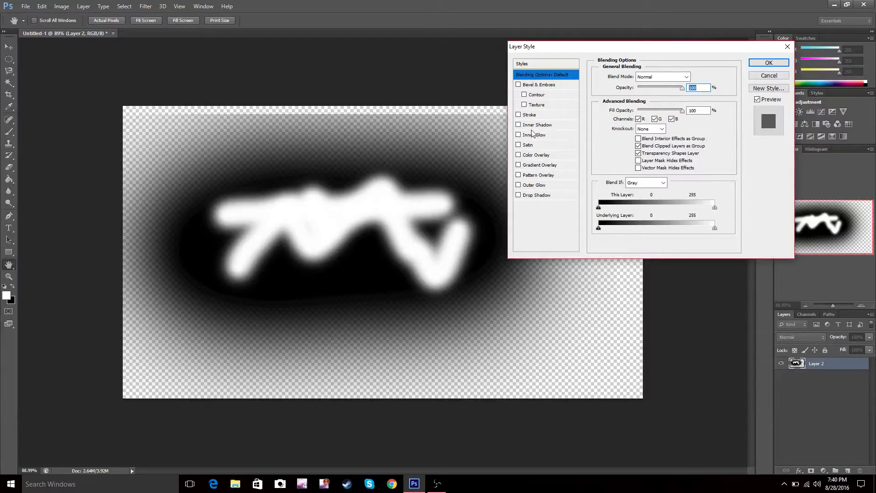
left_click(536, 86)
left_click_drag(640, 99, 680, 100)
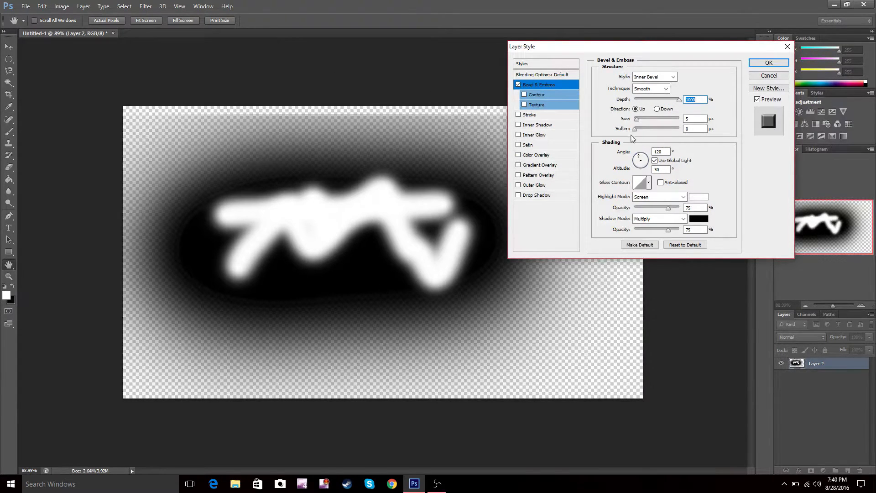
left_click_drag(637, 120, 679, 133)
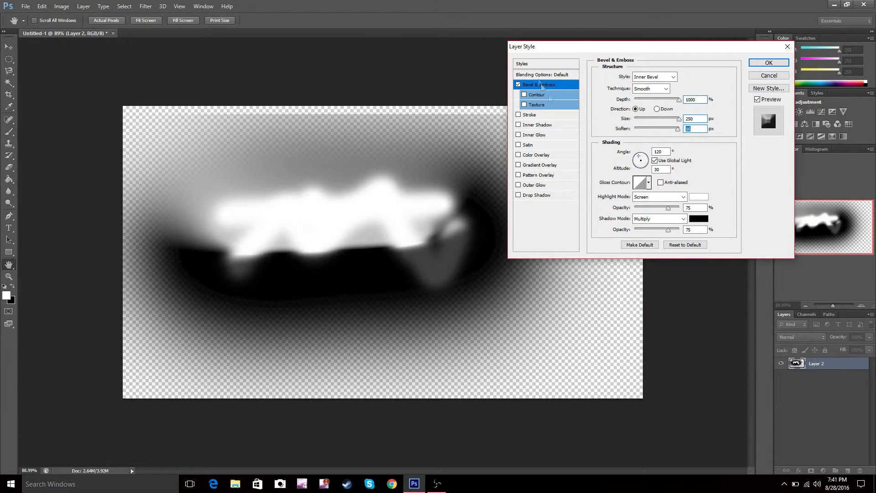
Try Texture, Stroke and Outer Glow effects on Layer 2, and discard all the layer style changes
left_click(537, 104)
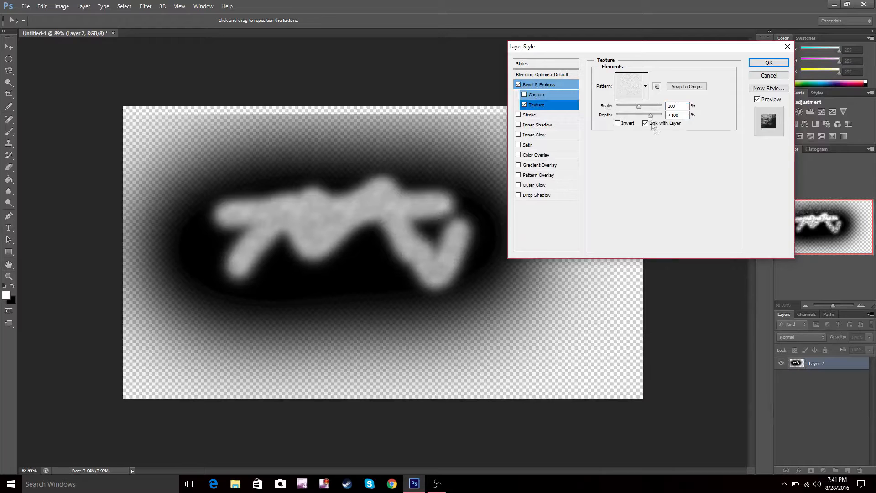
left_click(529, 114)
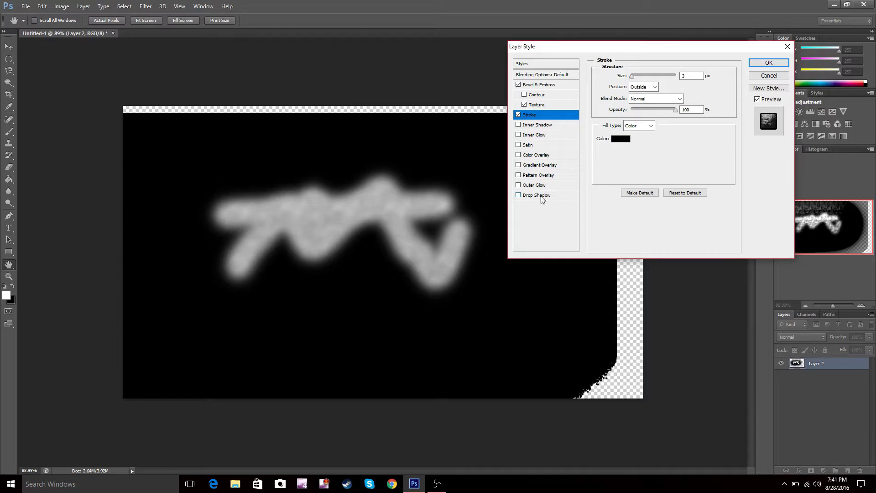
left_click(532, 184)
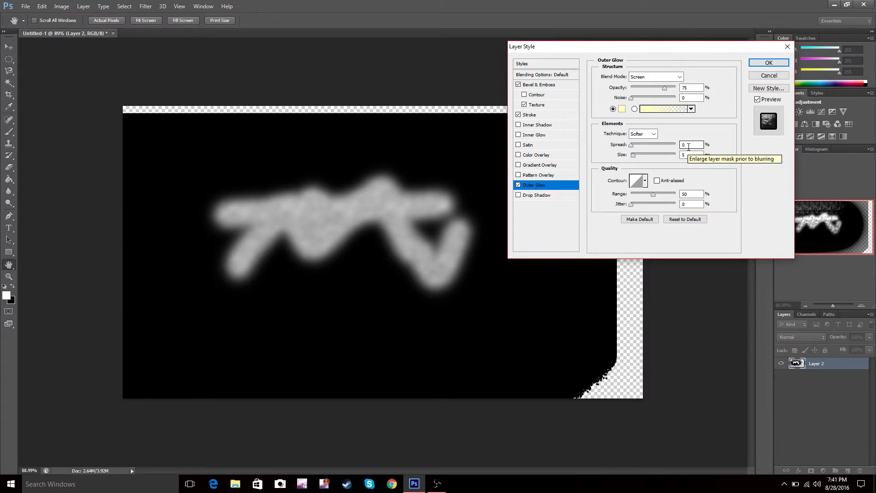
left_click(770, 75)
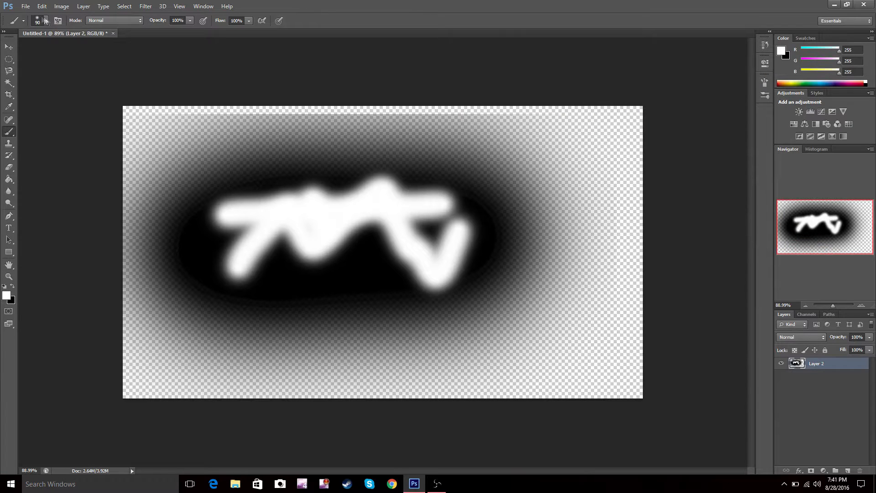
Look through the available file and layer commands without applying any of them
left_click(26, 6)
mouse_move(35, 10)
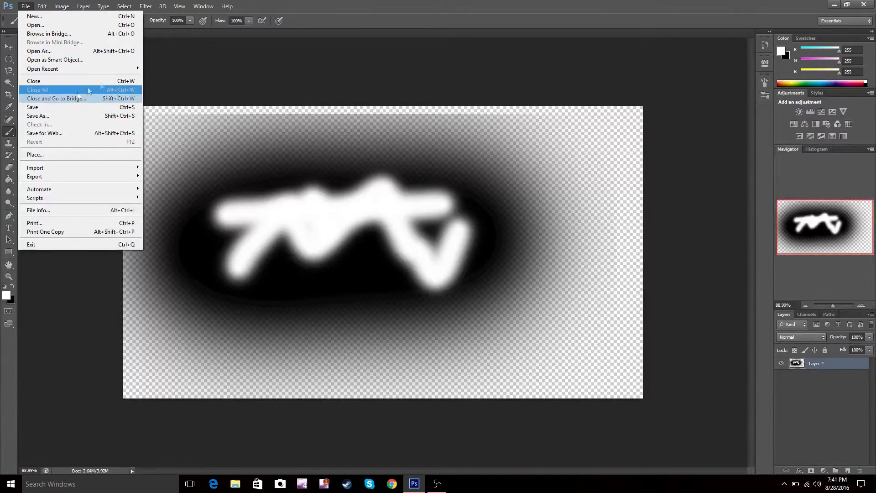
mouse_move(106, 71)
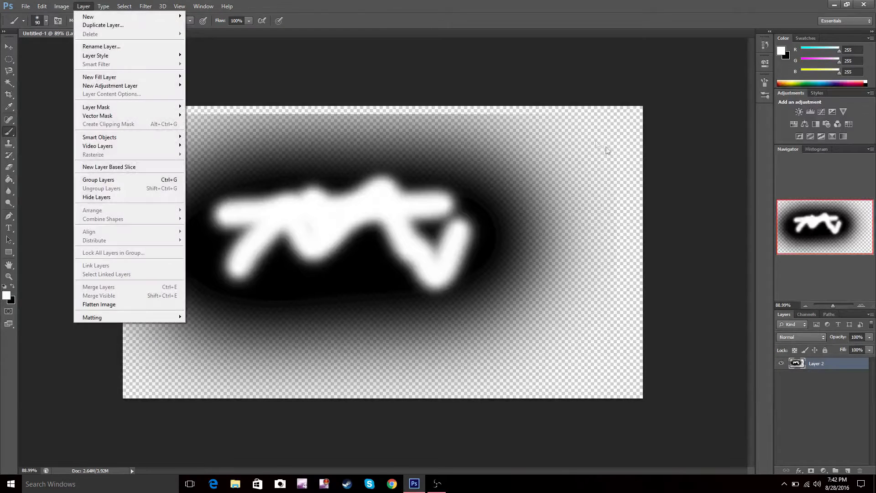
left_click(317, 8)
Undo the moves of the merged artwork and the merging of the two layers
key("ctrl+z")
key("ctrl+z")
key("ctrl+z")
key("ctrl+z")
key("ctrl+z")
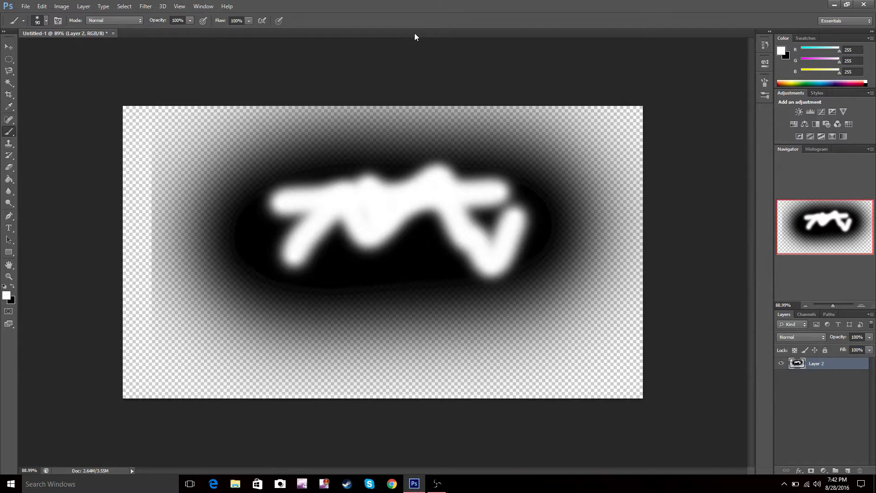
key("ctrl+z")
key("ctrl+z")
key("ctrl+z")
key("ctrl+z")
key("ctrl+z")
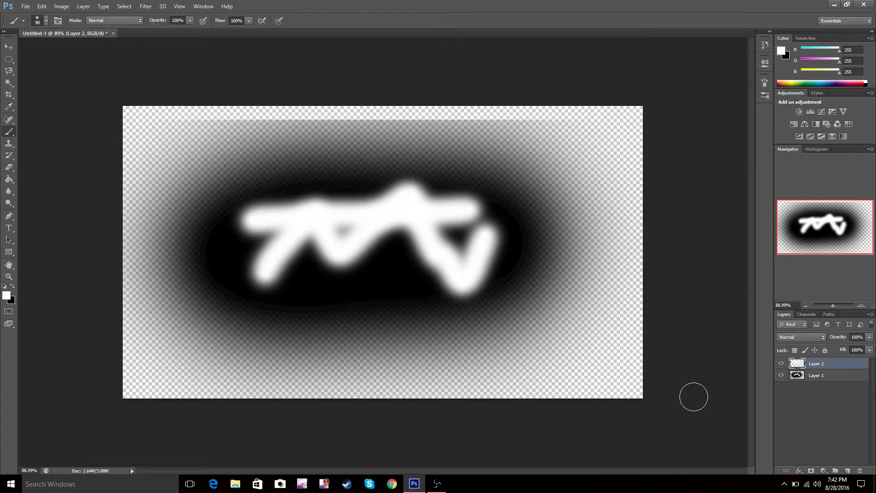
Fill Layer 2 with the white foreground color, using Normal blending at 100% opacity
left_click(41, 7)
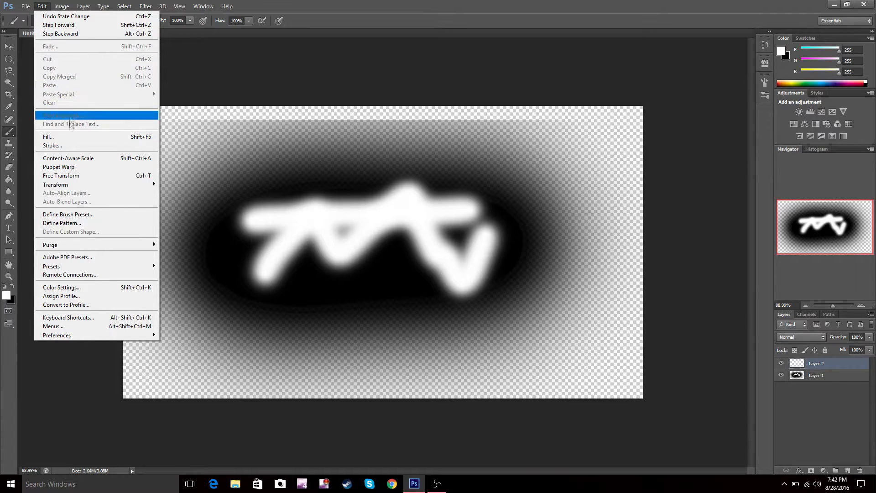
left_click(70, 137)
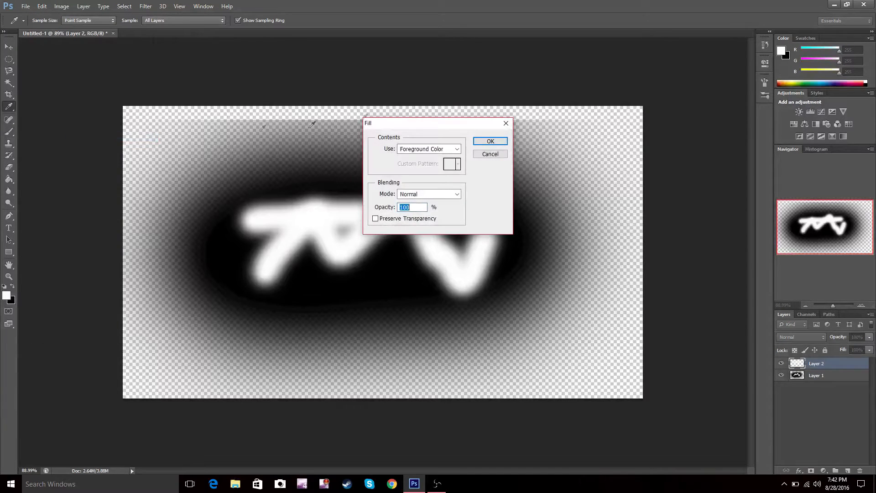
left_click(445, 149)
left_click(443, 149)
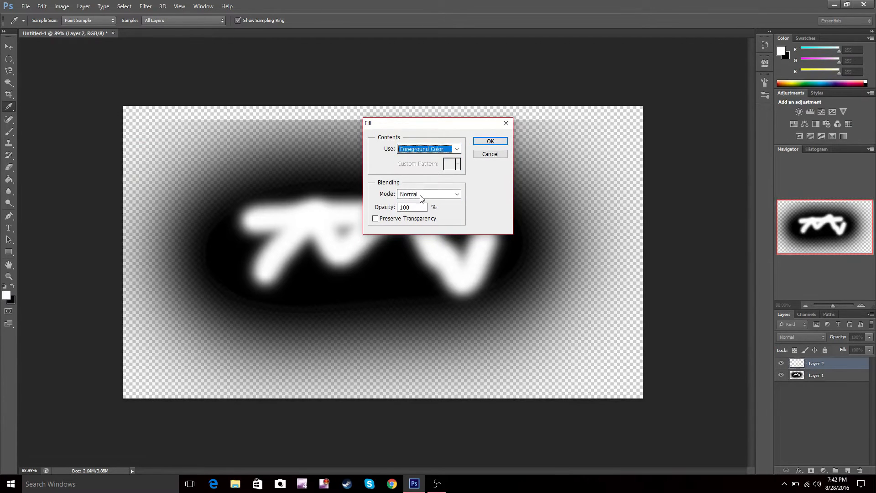
left_click(490, 141)
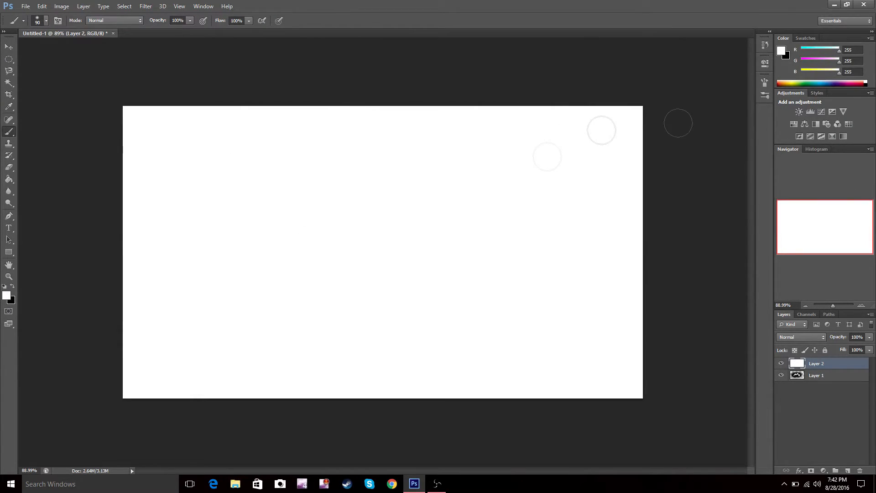
Review the General, Interface and File Handling preferences, and leave them without changing any settings
left_click(57, 6)
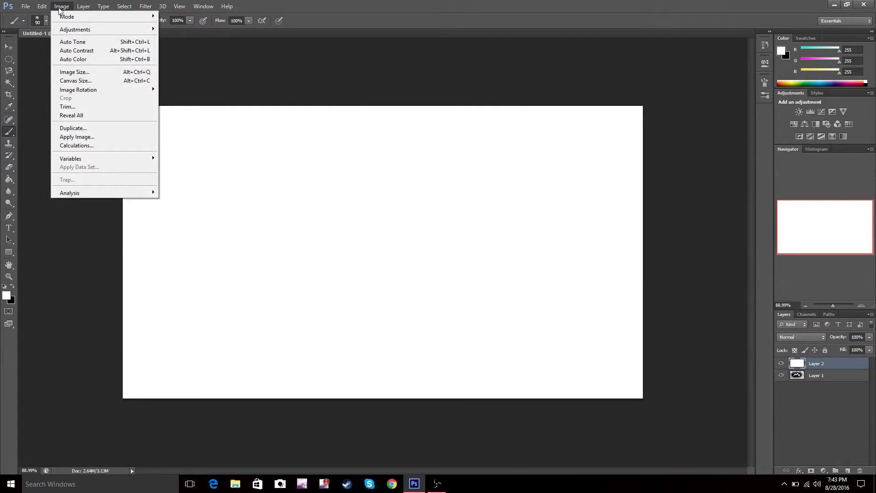
mouse_move(46, 8)
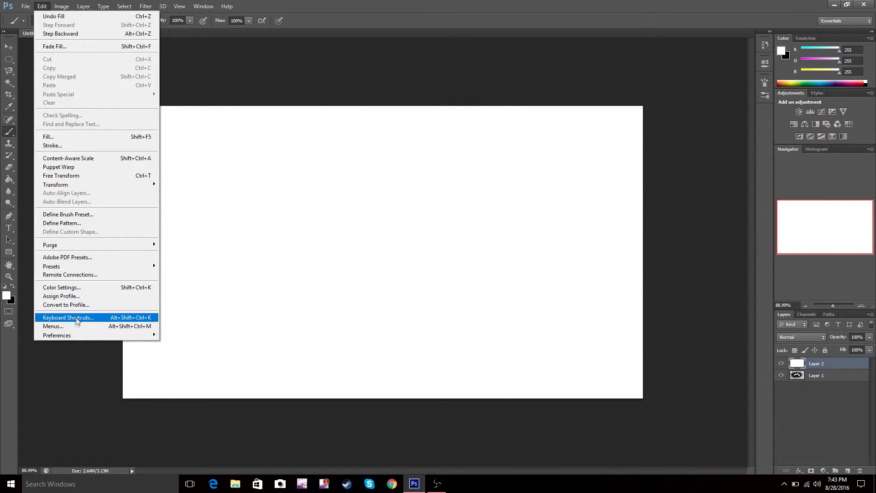
mouse_move(80, 334)
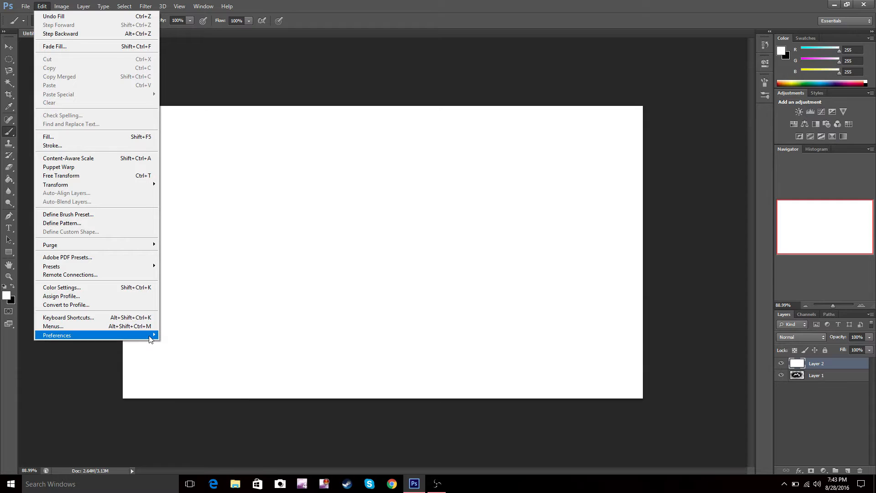
mouse_move(150, 336)
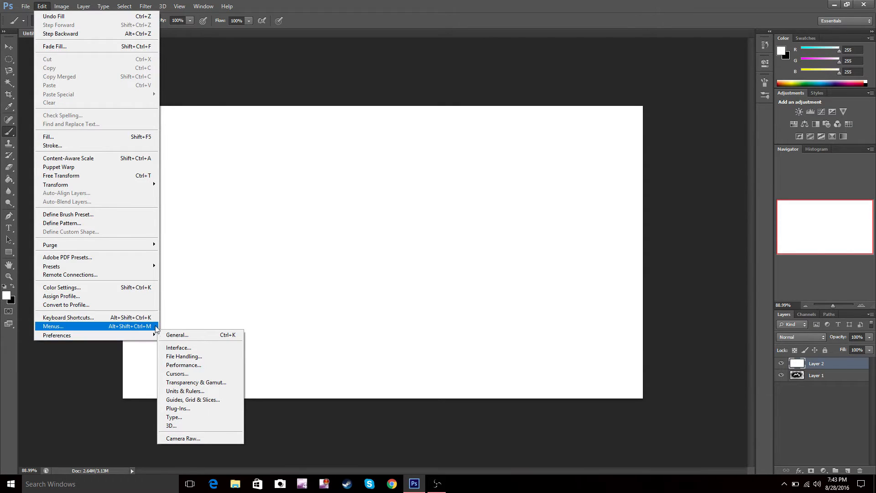
left_click(185, 336)
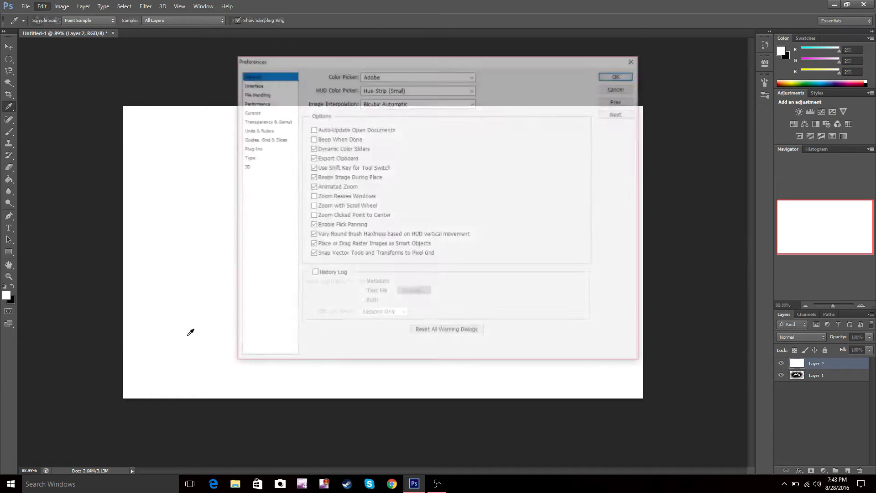
left_click(253, 85)
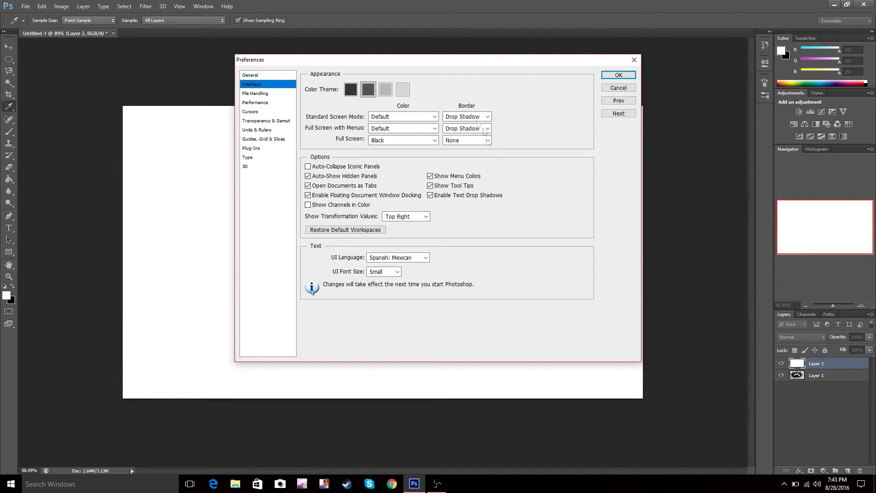
left_click(254, 102)
left_click(254, 93)
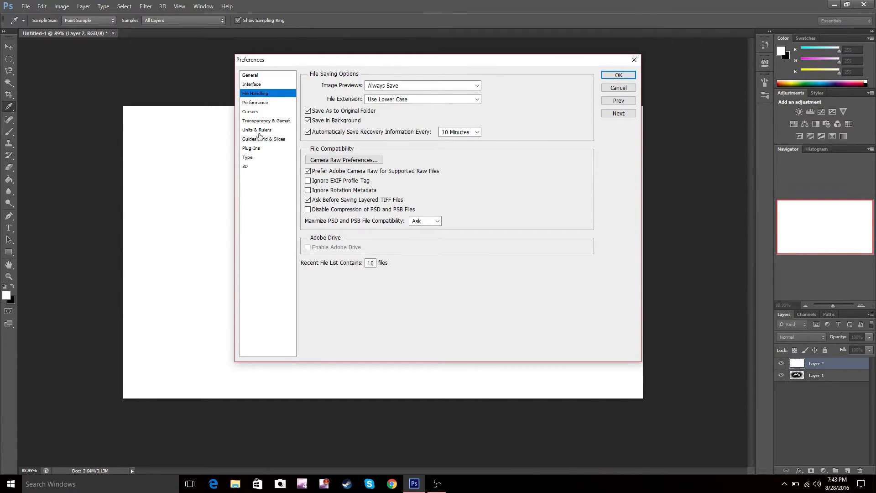
left_click(612, 89)
key("b")
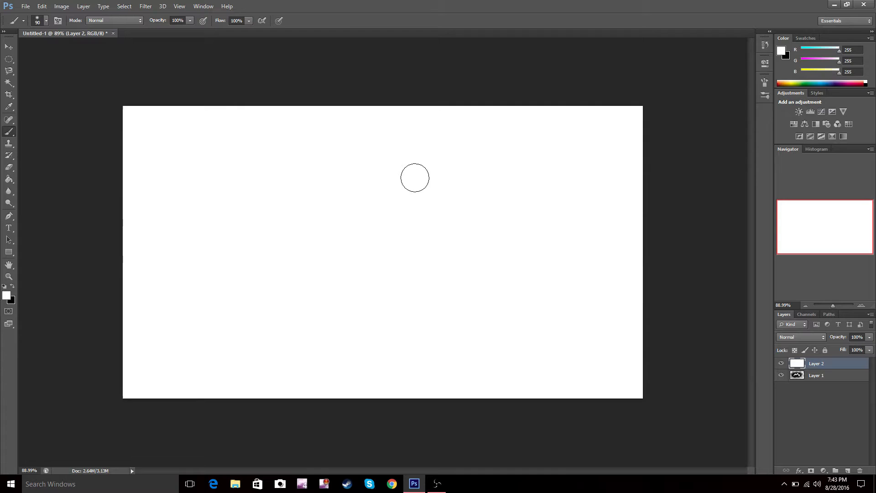
Set the foreground color to dark gray (RGB 60, 60, 60) and fill all of Layer 2 with the Paint Bucket
key("i")
left_click(6, 295)
left_click_drag(493, 157, 448, 160)
left_click(672, 66)
key("g")
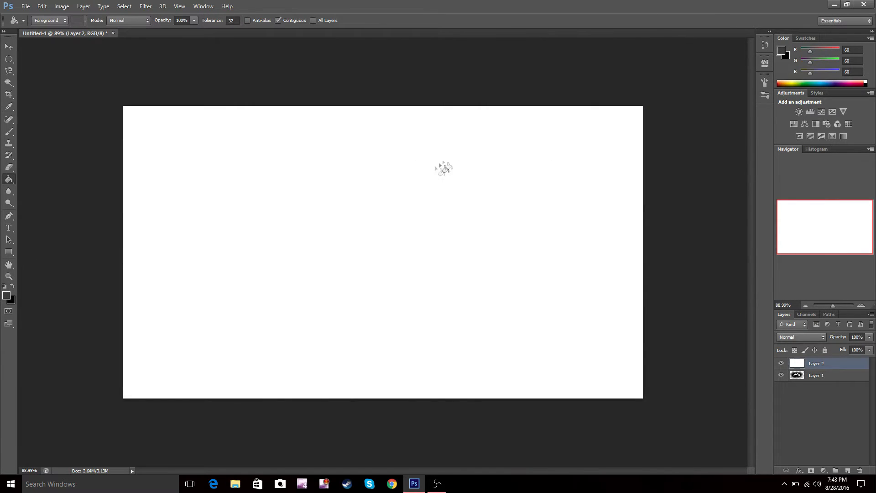
left_click(425, 231)
scroll(420, 244, "up", 10)
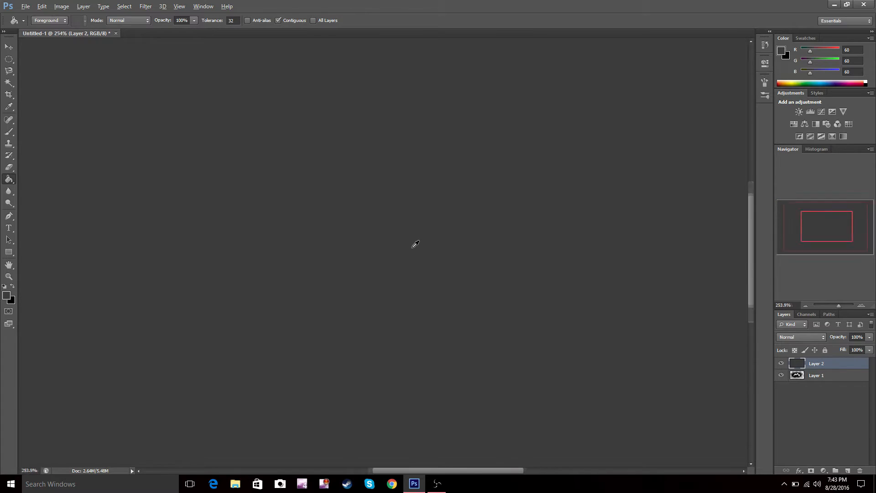
scroll(416, 243, "up", 3)
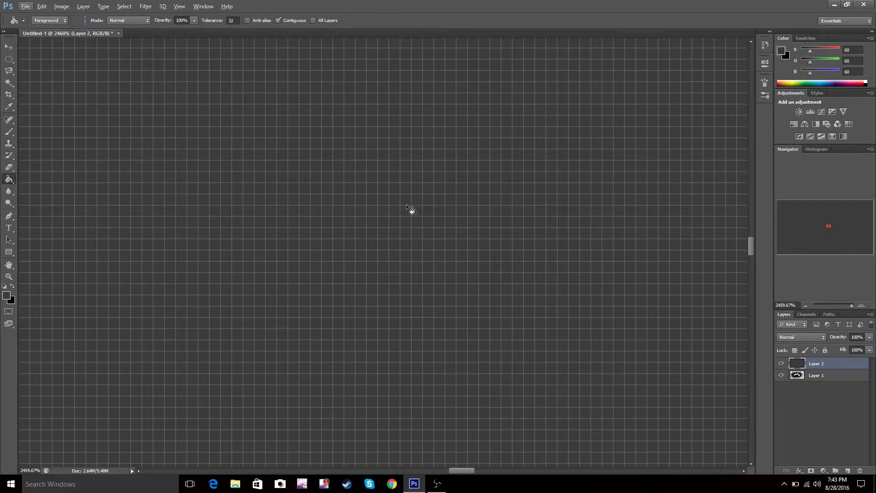
scroll(406, 204, "down", 10)
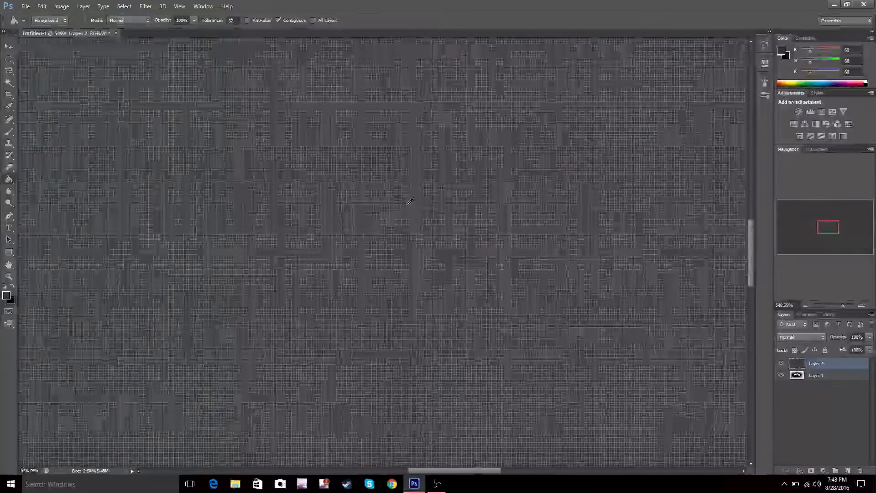
scroll(408, 203, "down", 5)
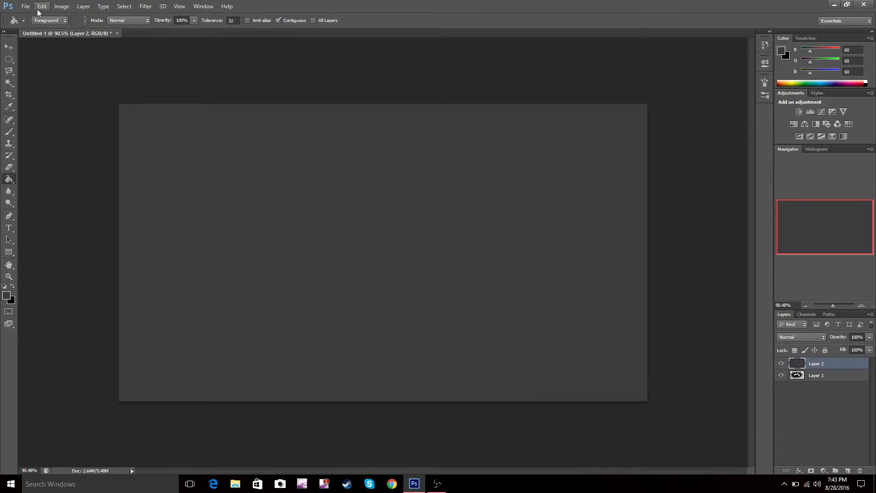
Look through the image color modes and adjustments, and view the Color Balance settings without applying them
left_click(56, 9)
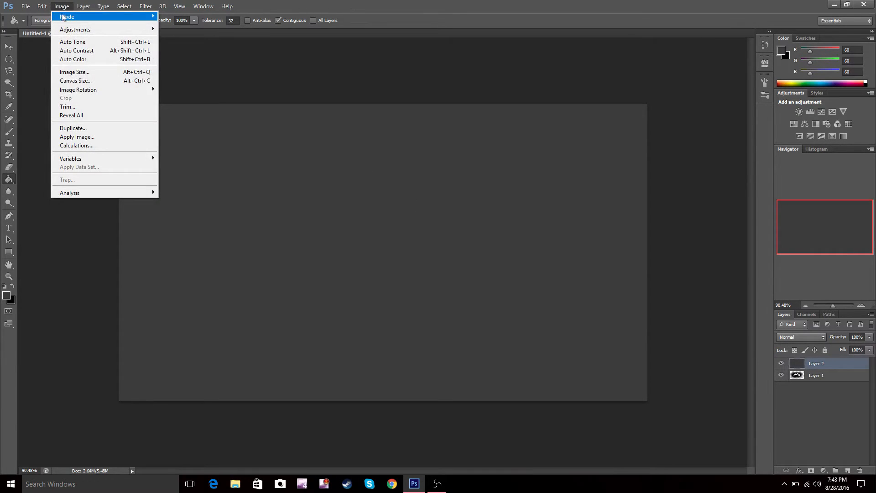
mouse_move(66, 17)
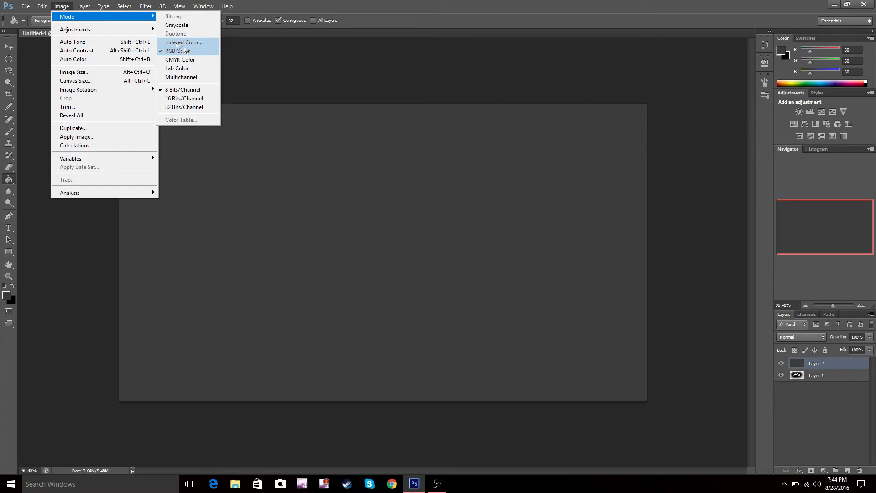
mouse_move(86, 30)
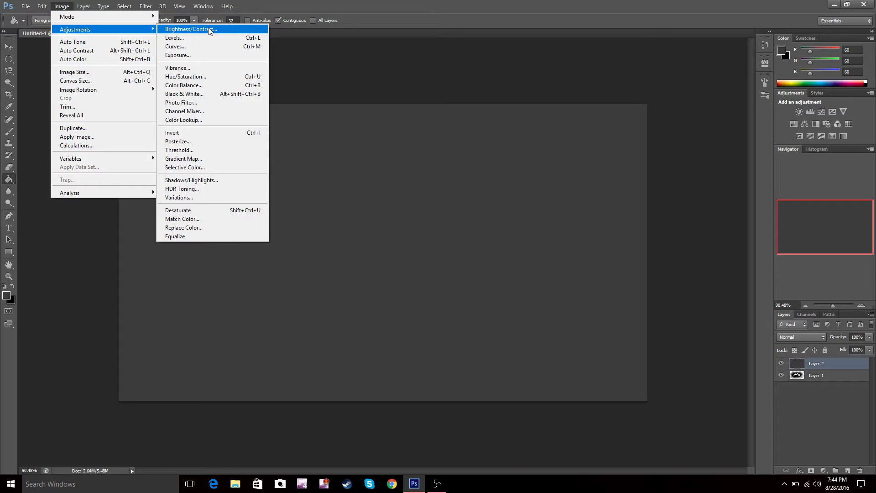
left_click(195, 87)
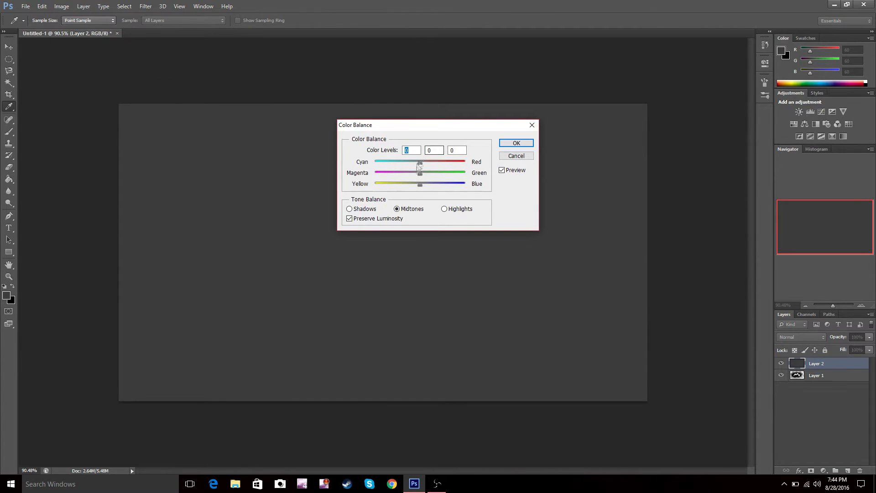
left_click(516, 155)
key("g")
View the Hue/Saturation adjustment and its list of color ranges, and cancel without applying anything
left_click(61, 6)
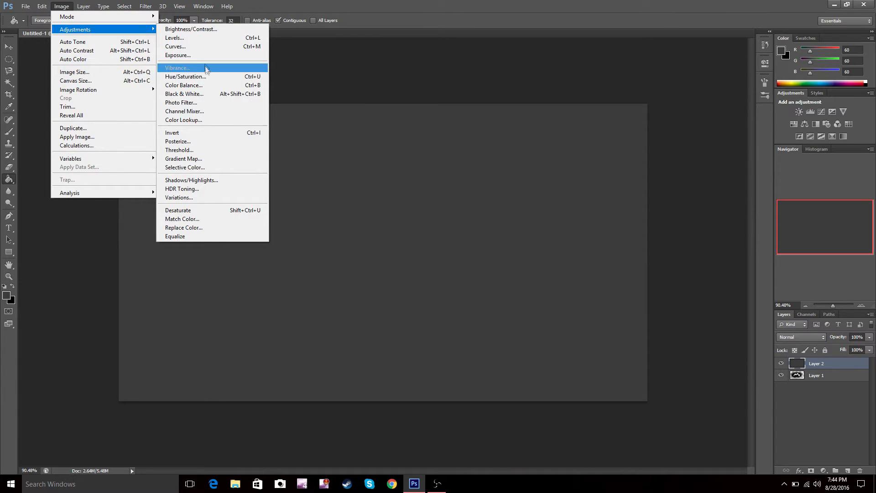
left_click(209, 77)
left_click(475, 124)
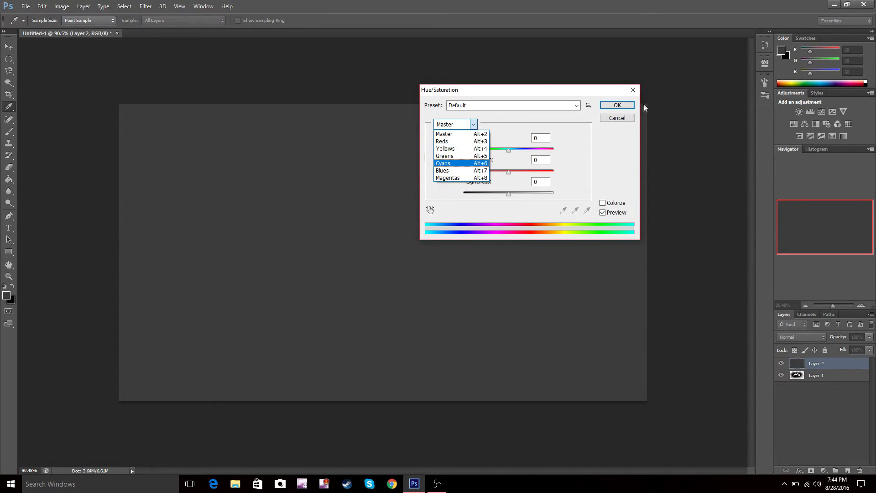
left_click(624, 116)
left_click(615, 120)
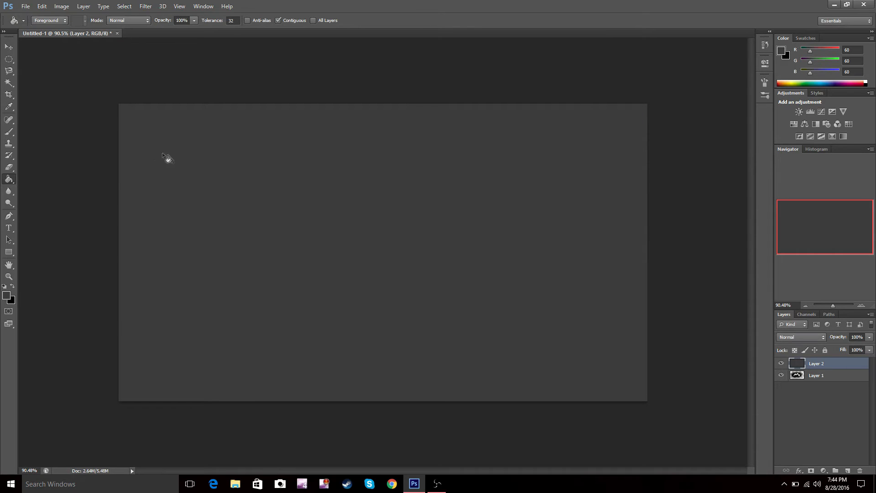
Set the foreground color to pure red (RGB 255, 0, 0) and brush a slanted vertical stroke on the left part of the canvas
key("b")
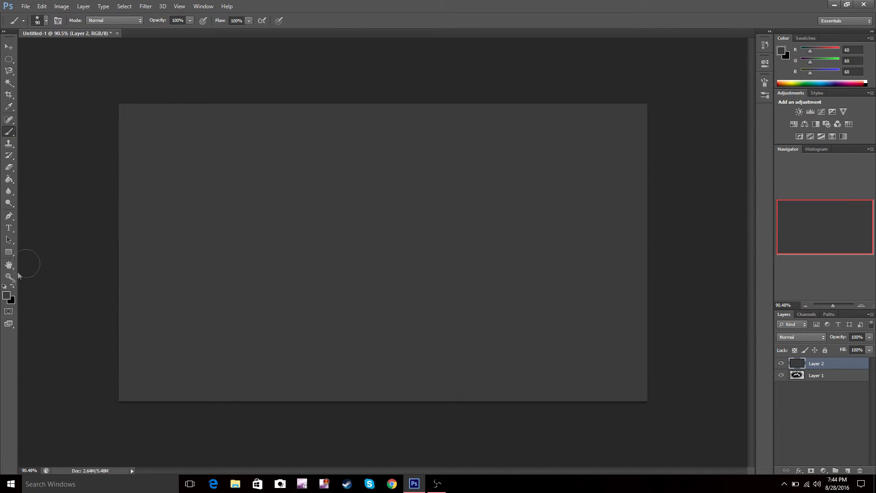
left_click(6, 296)
left_click(563, 72)
left_click(648, 68)
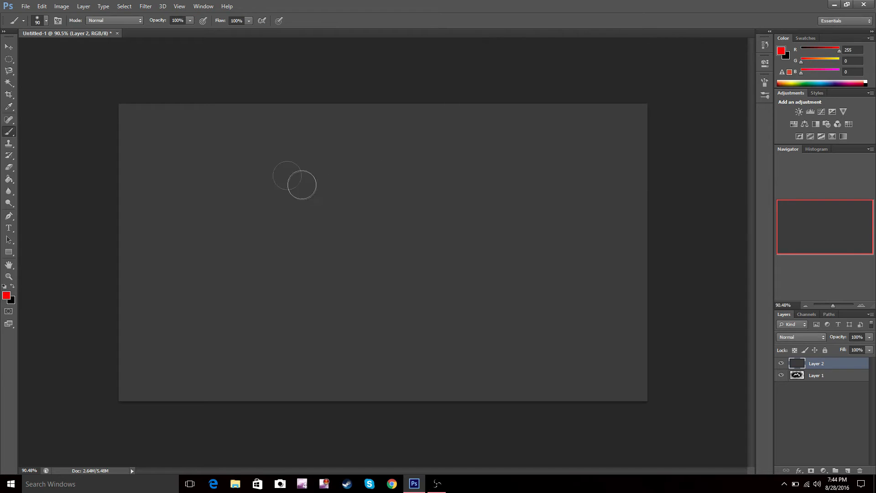
left_click_drag(256, 153, 237, 273)
Change the foreground color to blue 0066ff and brush a slanted stroke to the right of the red one
left_click(6, 295)
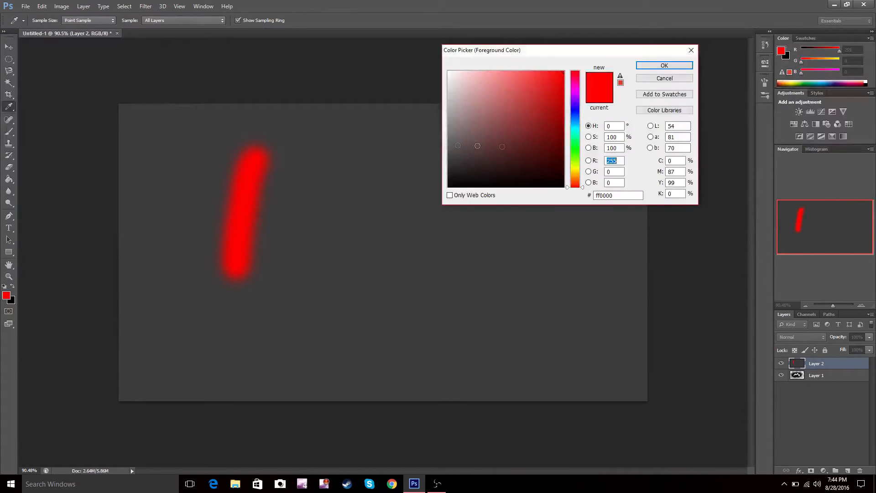
left_click(577, 124)
left_click_drag(518, 140, 564, 71)
left_click(665, 66)
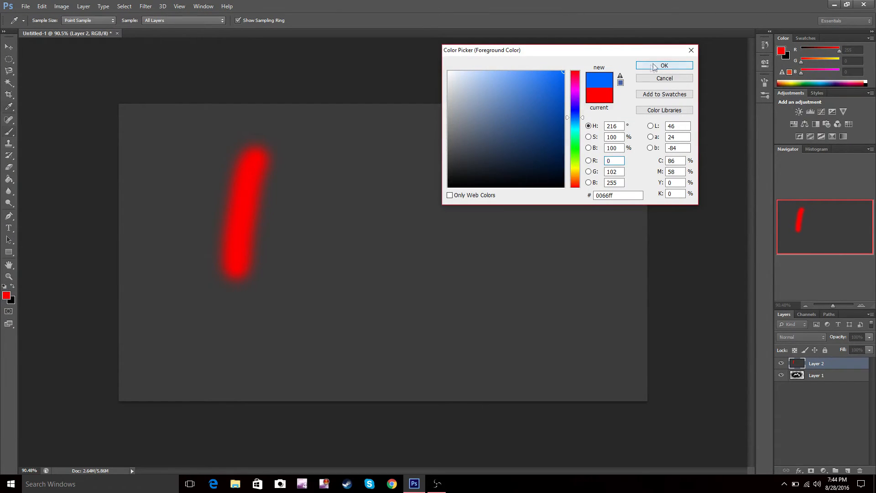
left_click_drag(379, 157, 339, 249)
Change the foreground color to bright green (RGB 0, 255, 54) and brush a slanted stroke to the right of the blue one
left_click(7, 295)
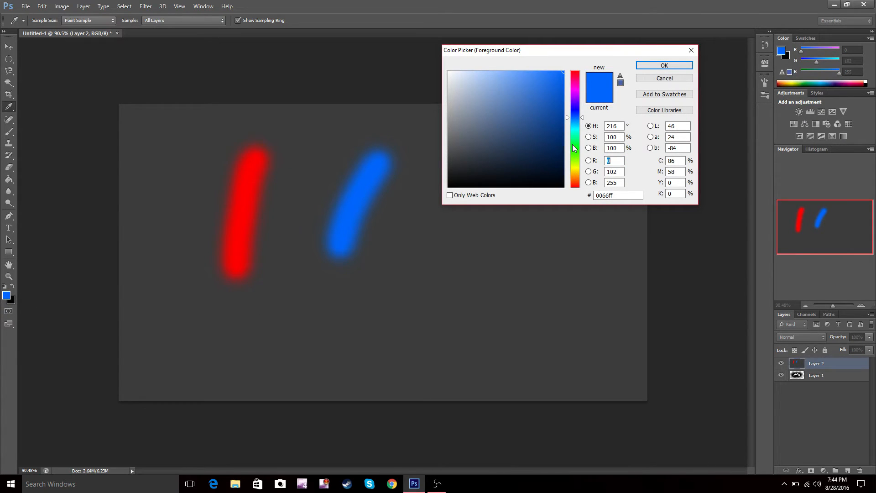
left_click(576, 145)
left_click(664, 65)
key("b")
left_click_drag(510, 171, 467, 290)
Adjust Hue/Saturation of the Reds on Layer 2, setting hue to -31 and saturation to +71
left_click(62, 6)
mouse_move(73, 30)
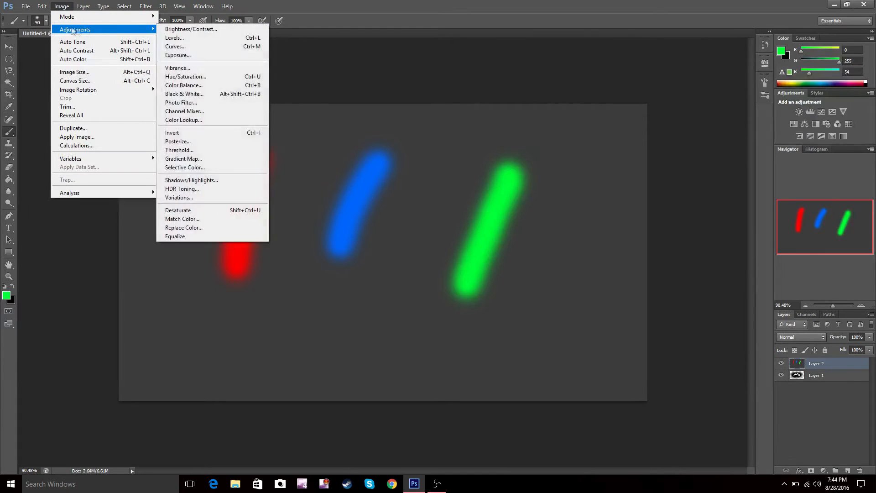
left_click(198, 77)
left_click_drag(494, 90, 559, 54)
left_click(539, 88)
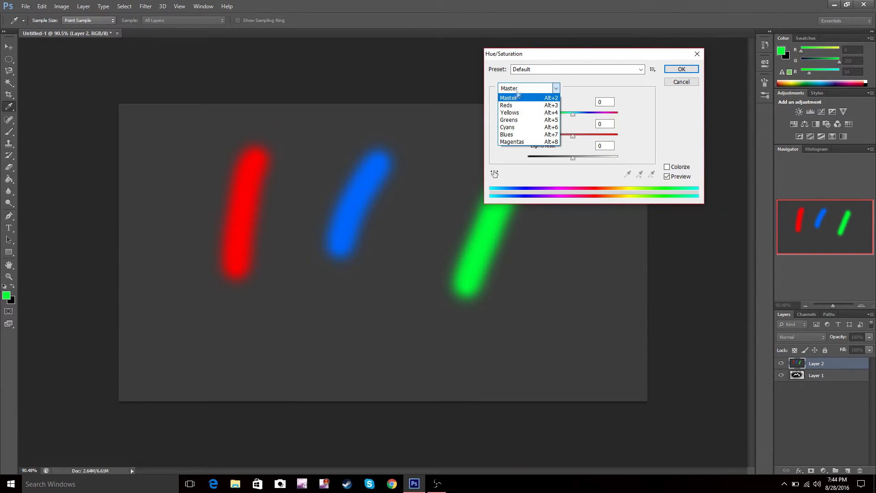
left_click(511, 106)
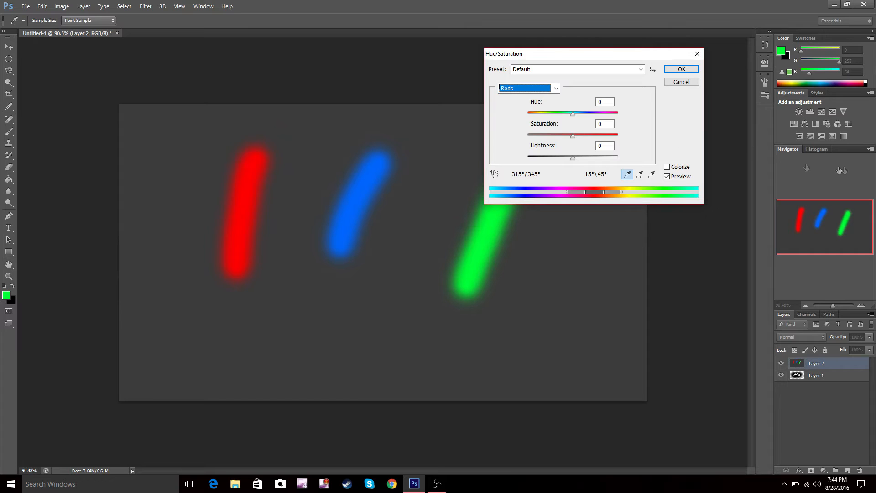
left_click_drag(575, 117, 574, 118)
mouse_move(596, 117)
left_mouse_down()
mouse_move(534, 114)
mouse_move(605, 137)
left_mouse_up()
Try shifting the Blues hue to +68 and the Greens hue to +13 in Hue/Saturation, and discard the whole adjustment
left_click(528, 90)
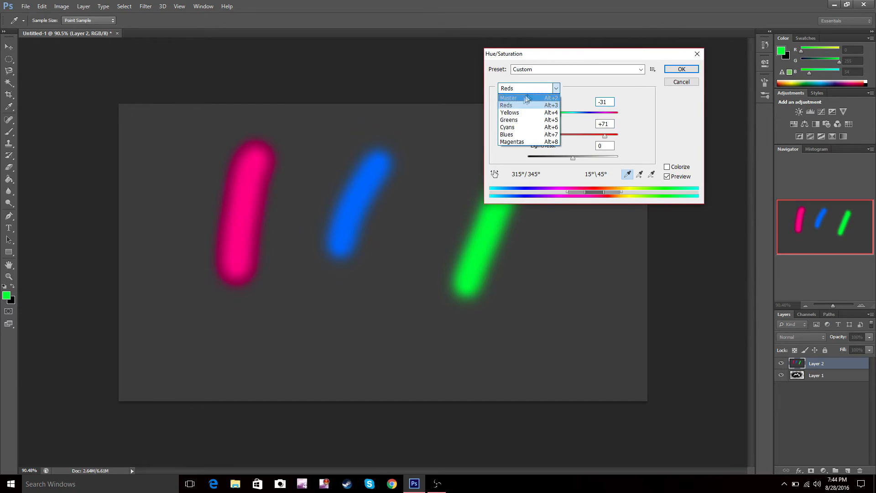
left_click(517, 129)
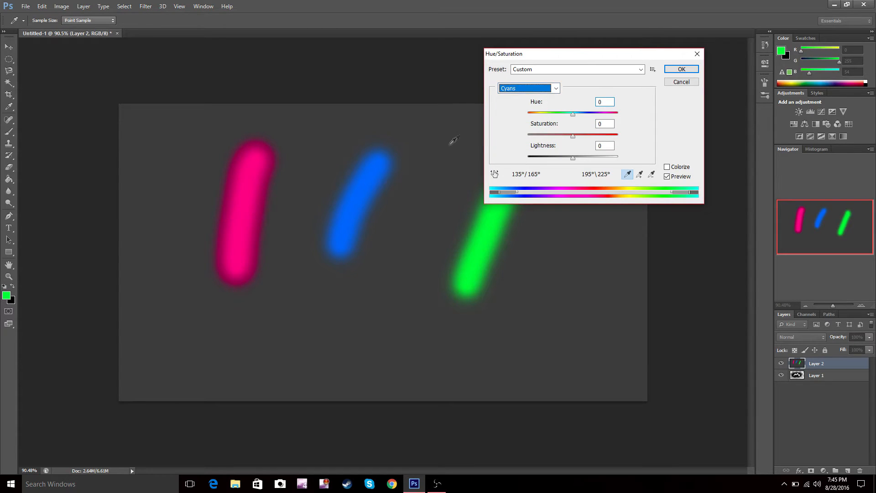
mouse_move(573, 114)
left_mouse_down()
mouse_move(620, 117)
mouse_move(595, 114)
mouse_move(603, 119)
mouse_move(563, 128)
mouse_move(598, 132)
left_mouse_up()
left_click(529, 89)
left_click(524, 134)
left_click(525, 88)
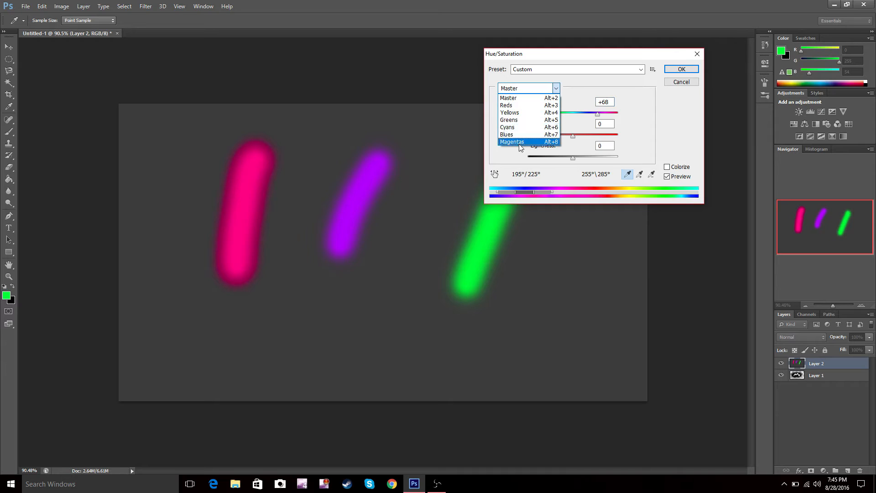
left_click(520, 119)
mouse_move(575, 121)
left_mouse_down()
mouse_move(610, 120)
mouse_move(580, 121)
left_mouse_up()
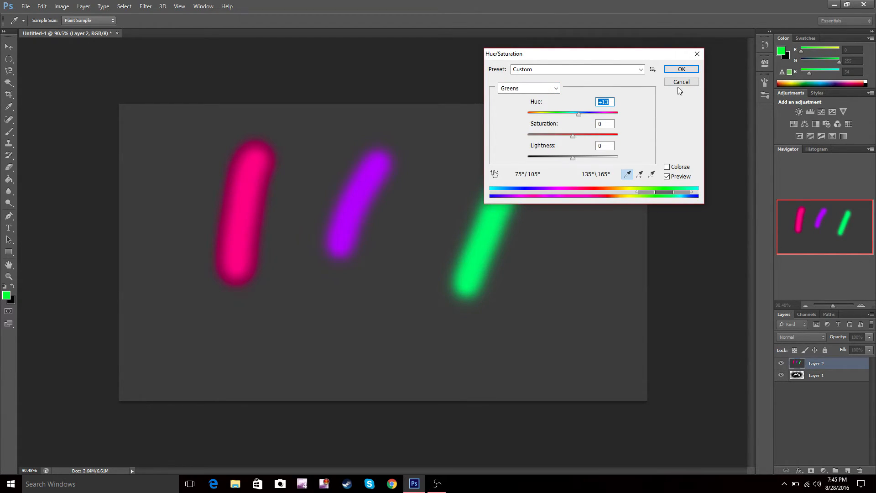
left_click(681, 83)
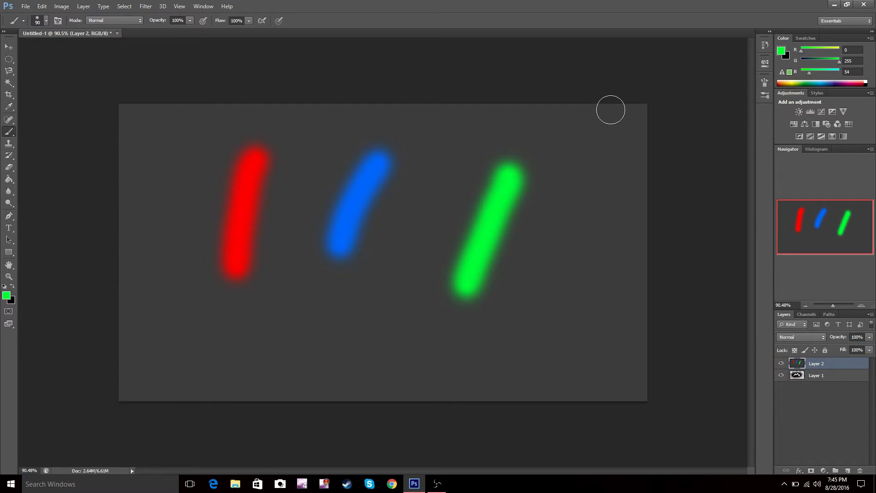
left_click(83, 6)
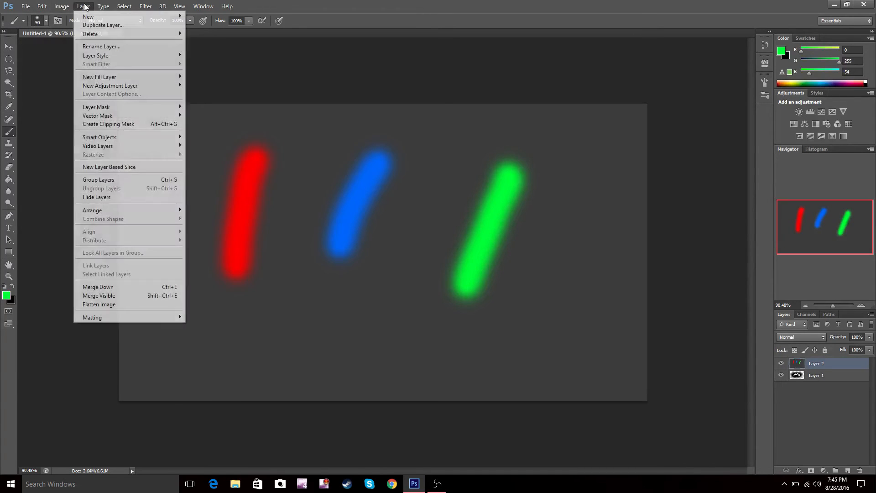
right_click(816, 364)
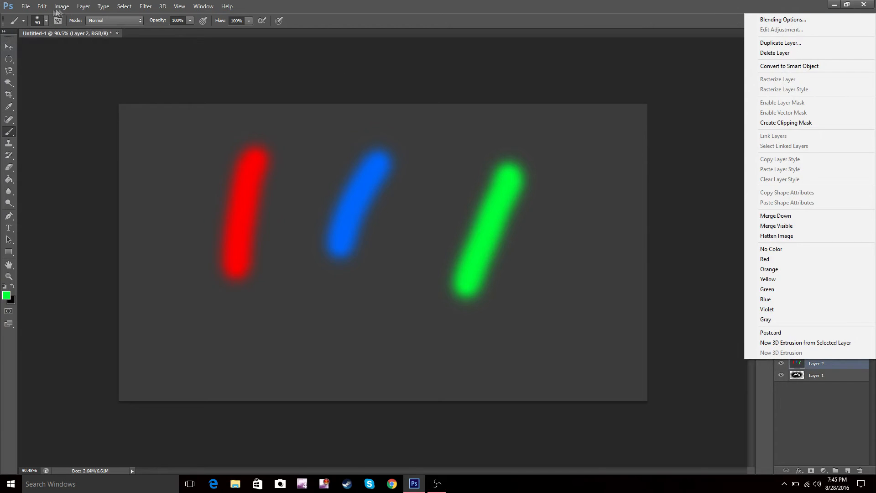
left_click(82, 7)
left_click(83, 7)
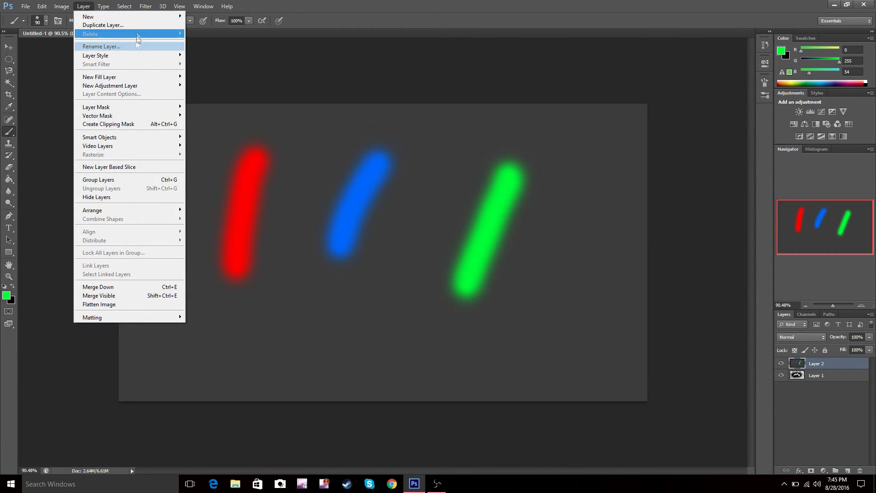
left_click(97, 7)
left_click(111, 7)
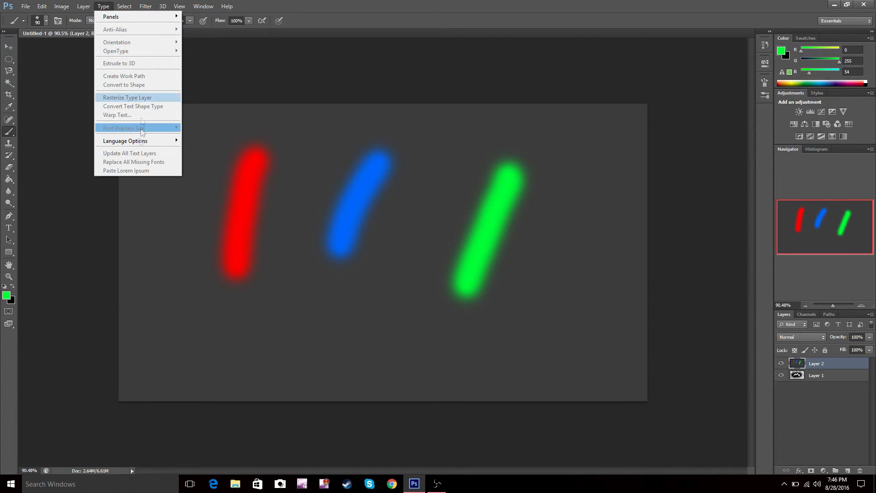
Select the entire canvas on Layer 2 and clear the selection again
left_click(125, 6)
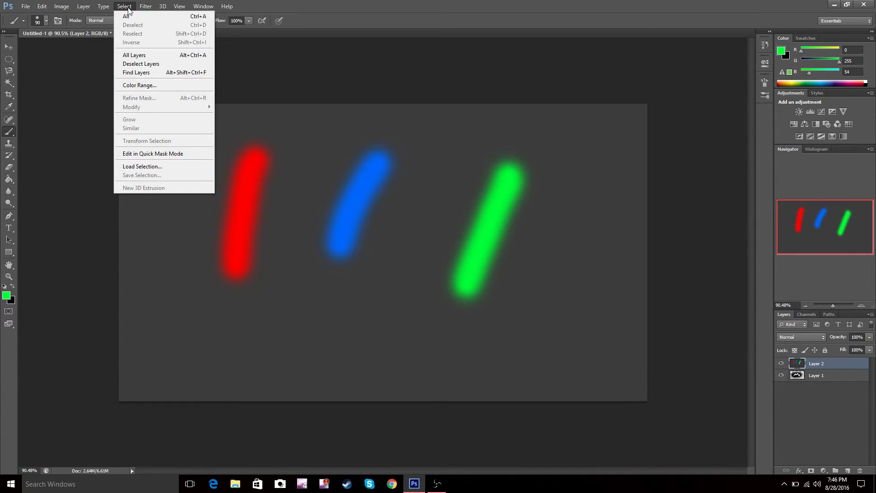
left_click(126, 18)
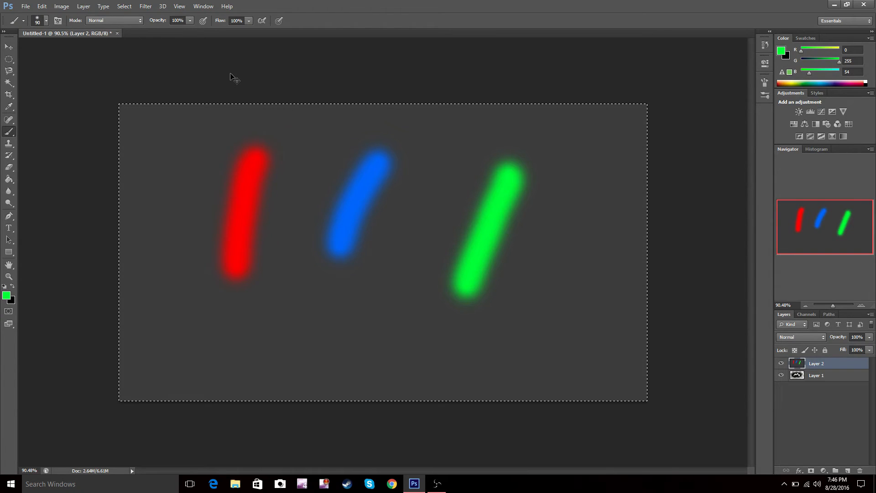
key("ctrl+d")
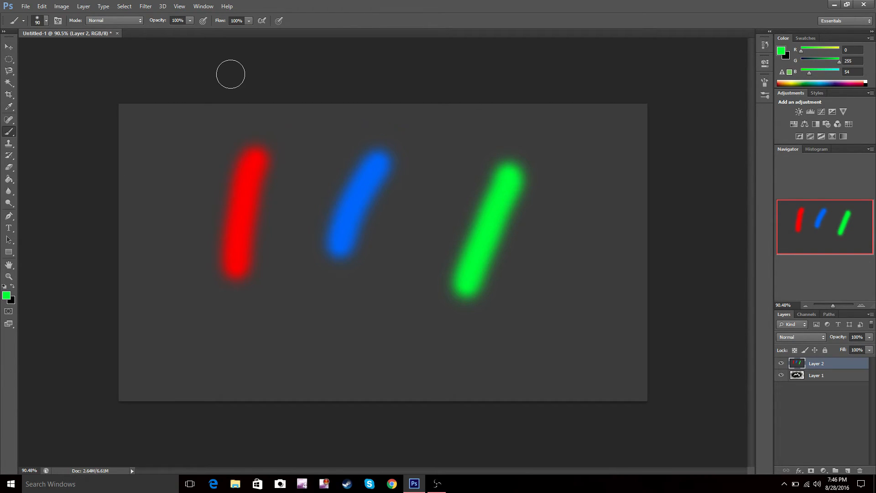
Render Clouds on Layer 2 using the current green foreground and black background colors
left_click(151, 9)
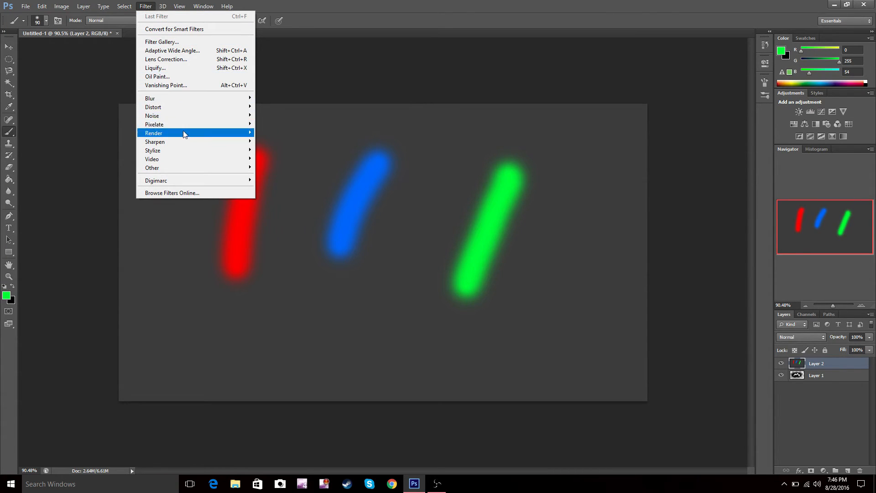
mouse_move(160, 135)
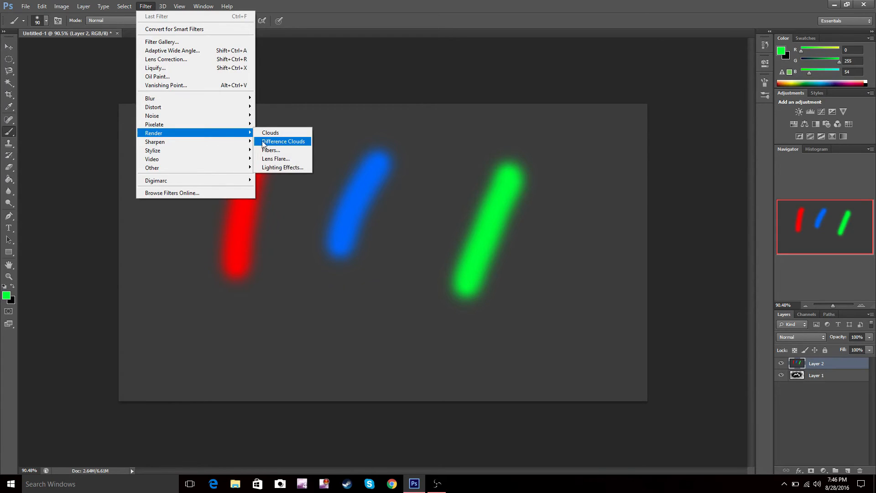
left_click(273, 134)
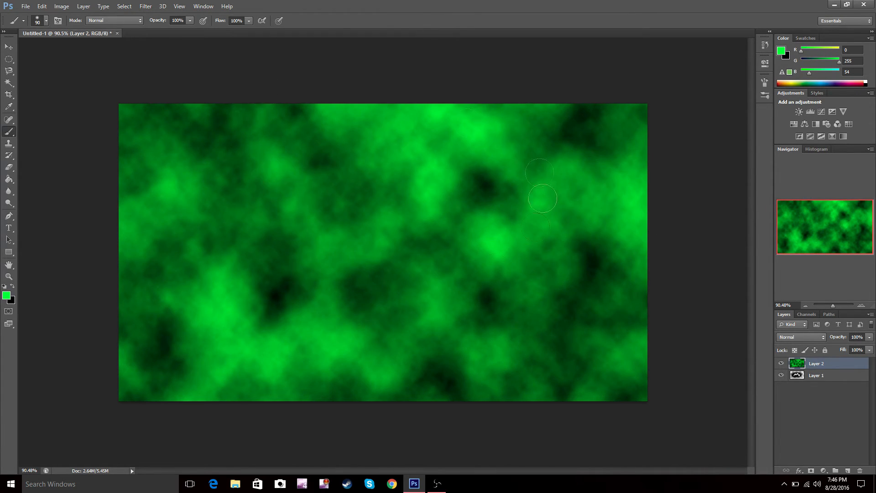
Reapply the Clouds filter to Layer 2 several times to generate different random cloud patterns
key("ctrl+f")
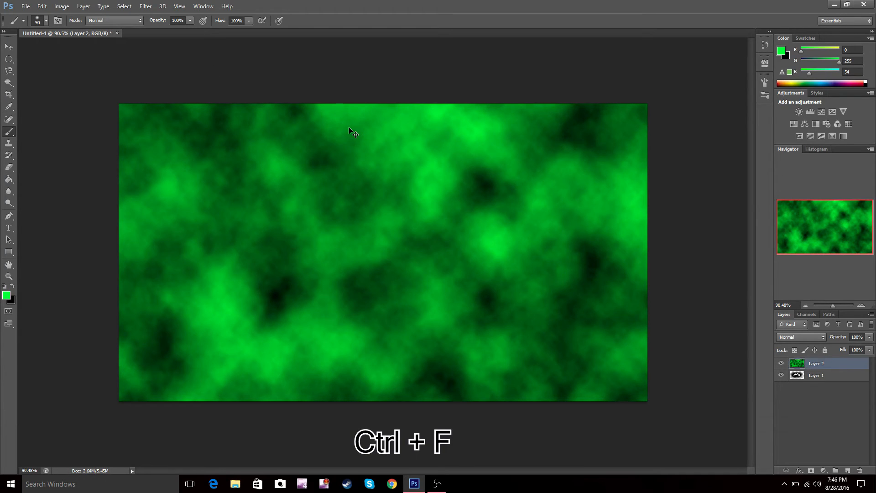
key("ctrl+f")
key("ctrl+f")
key("ctrl+f")
key("ctrl+f")
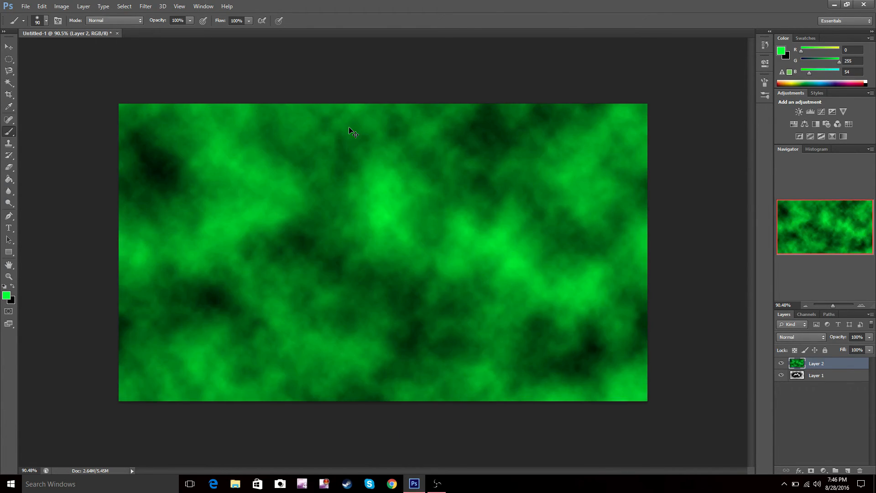
key("ctrl+f")
key("ctrl+f")
key("ctrl+f")
key("ctrl+f")
key("ctrl+f")
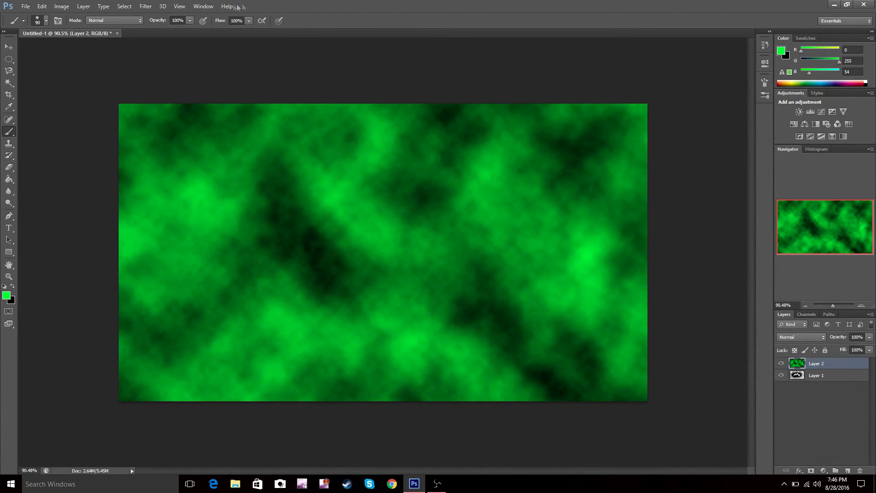
Preview Artistic effects from the Filter Gallery on the green clouds, including Cutout, Fresco and Neon Glow
left_click(146, 5)
left_click(167, 41)
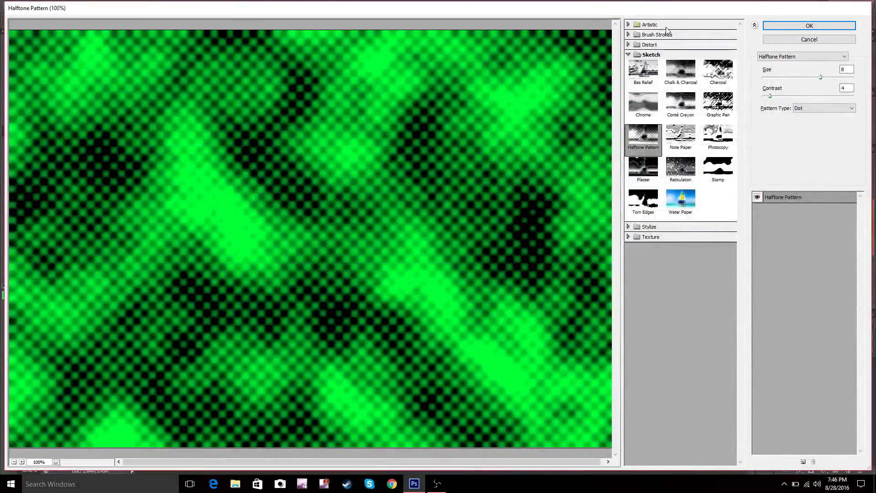
left_click(650, 24)
left_click(644, 42)
left_click(680, 41)
left_click(718, 41)
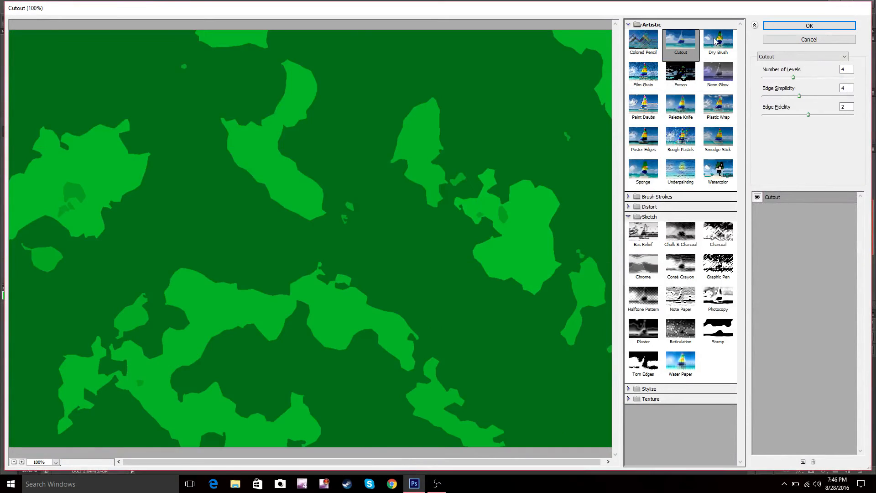
left_click(692, 76)
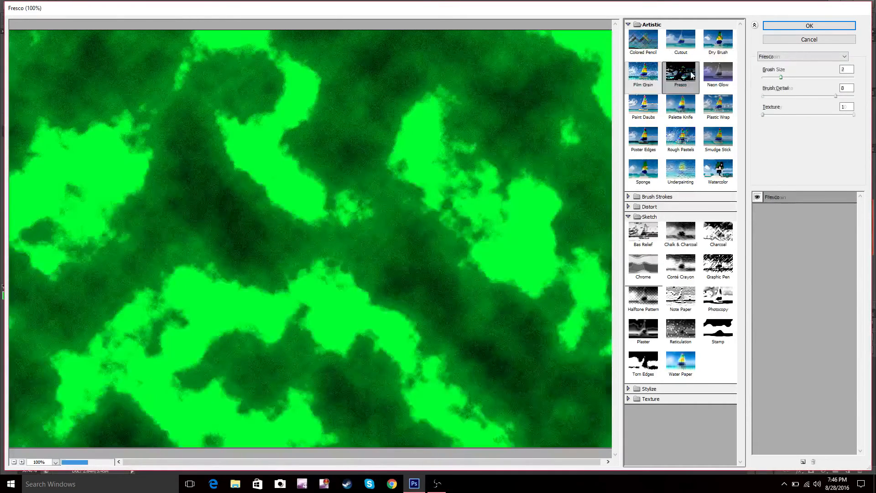
left_click(718, 74)
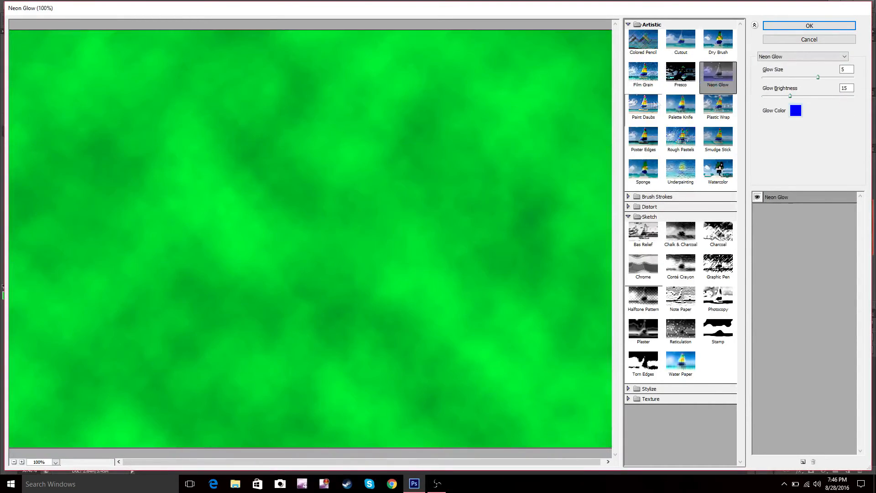
Try the Plastic Wrap effect with smoothness 4 and reduced detail, and leave the Filter Gallery without applying it
left_click(685, 105)
left_click(707, 105)
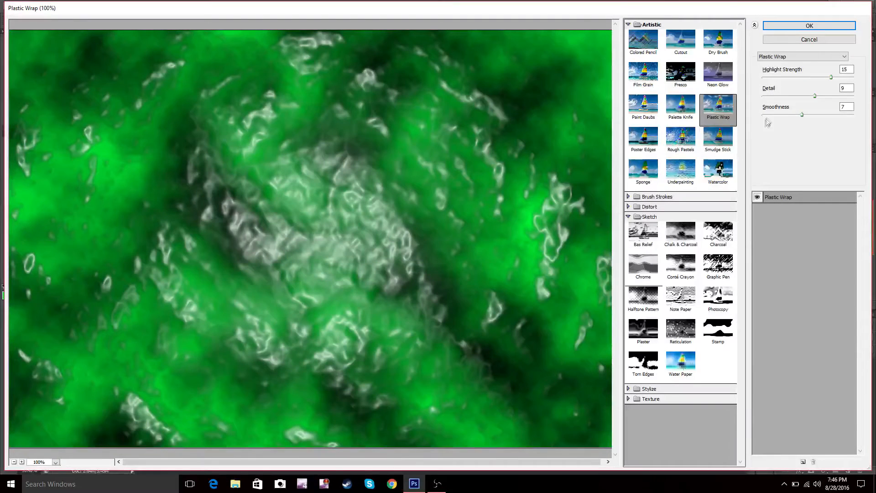
left_click_drag(799, 115, 791, 95)
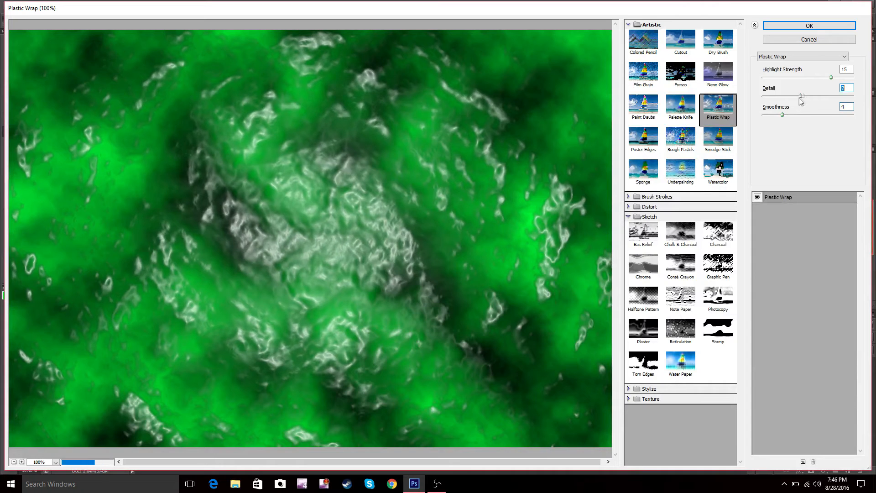
left_click(817, 39)
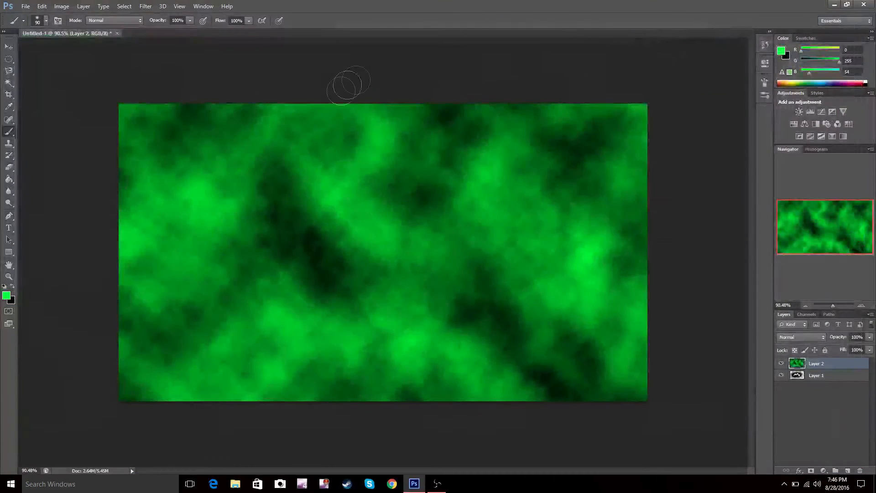
Apply the Add Noise filter with Uniform distribution to the clouds on Layer 2, and return to the Brush tool
left_click(141, 8)
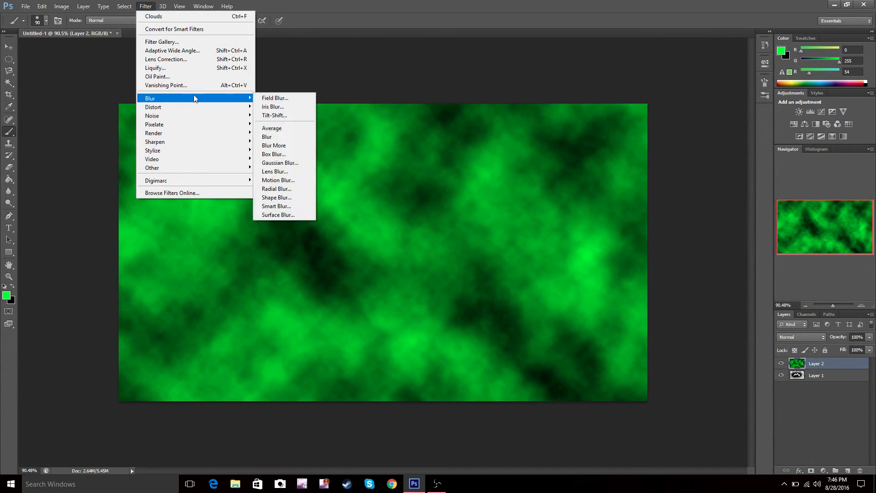
mouse_move(193, 117)
left_click(277, 115)
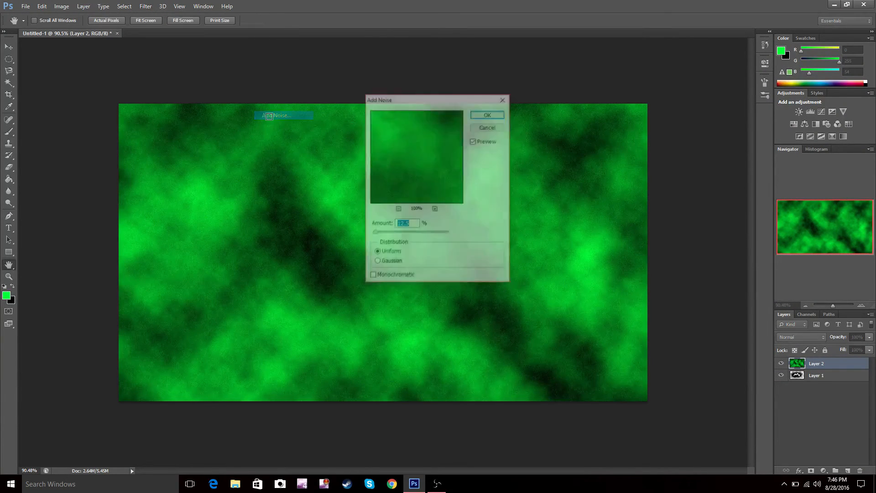
left_click(488, 114)
key("b")
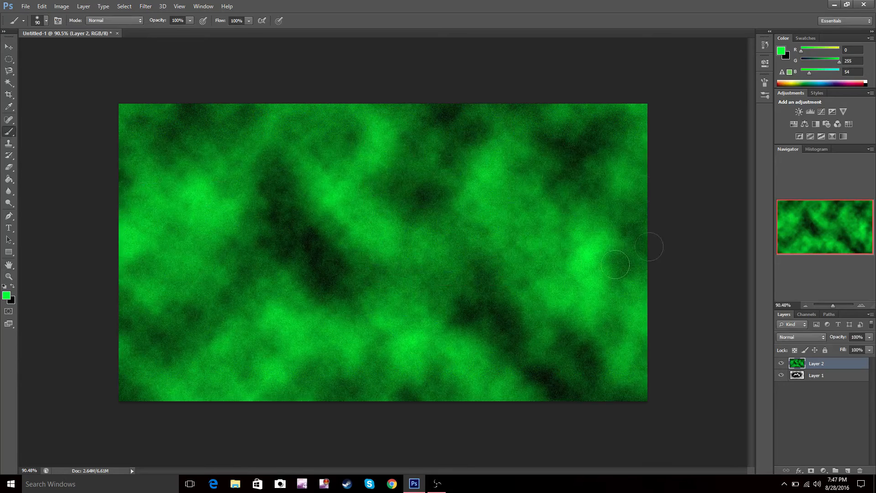
Render a 50-300mm Zoom lens flare with increased brightness in the lower right part of the clouds on Layer 2
left_click(146, 6)
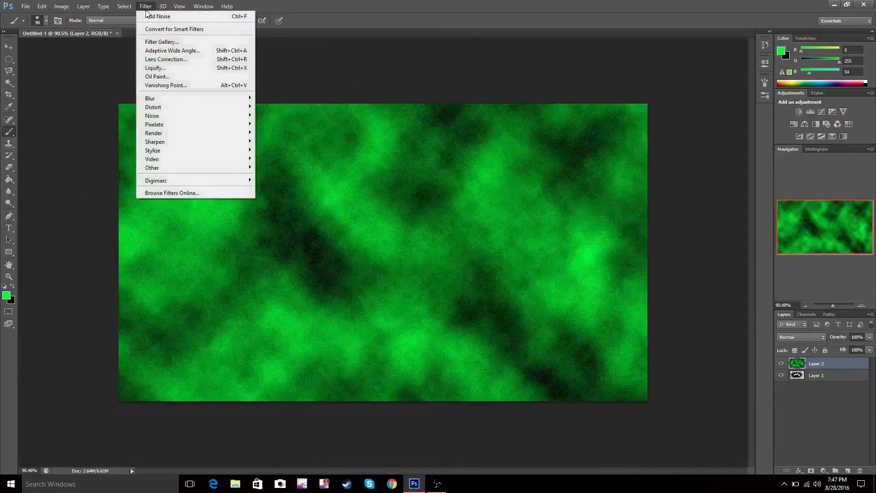
mouse_move(212, 134)
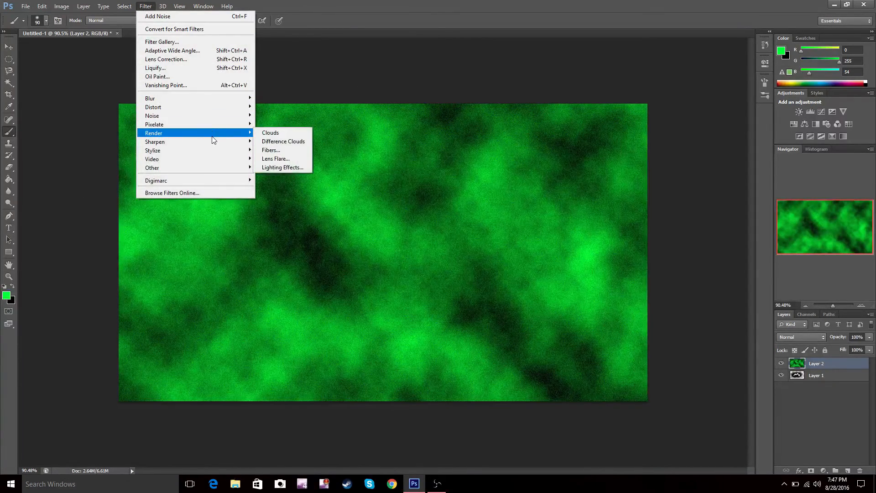
left_click(276, 158)
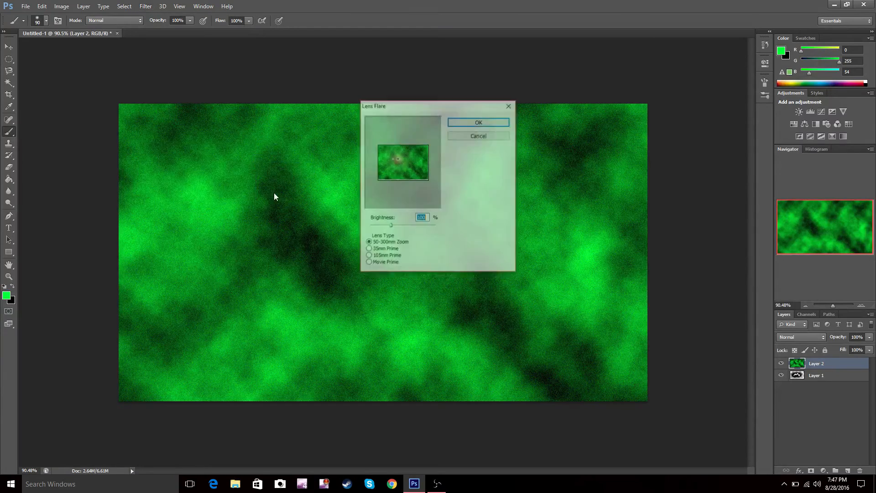
left_click_drag(398, 158, 414, 165)
left_click_drag(391, 226, 401, 228)
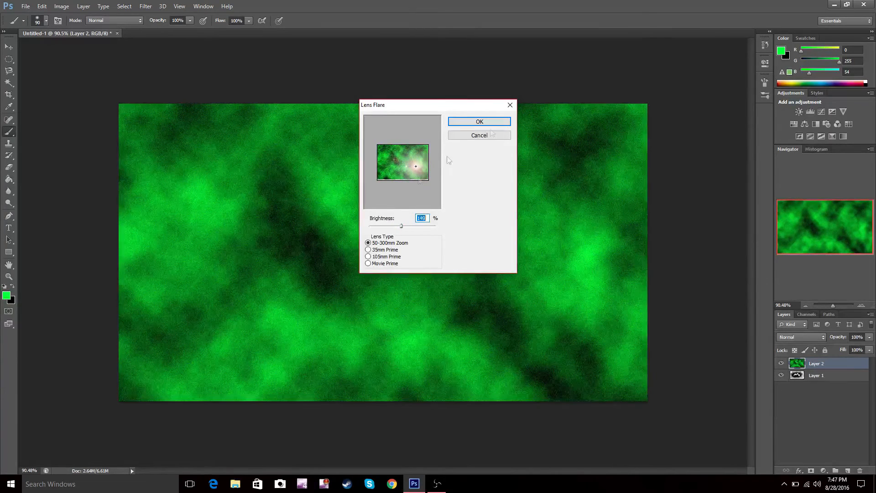
left_click(505, 123)
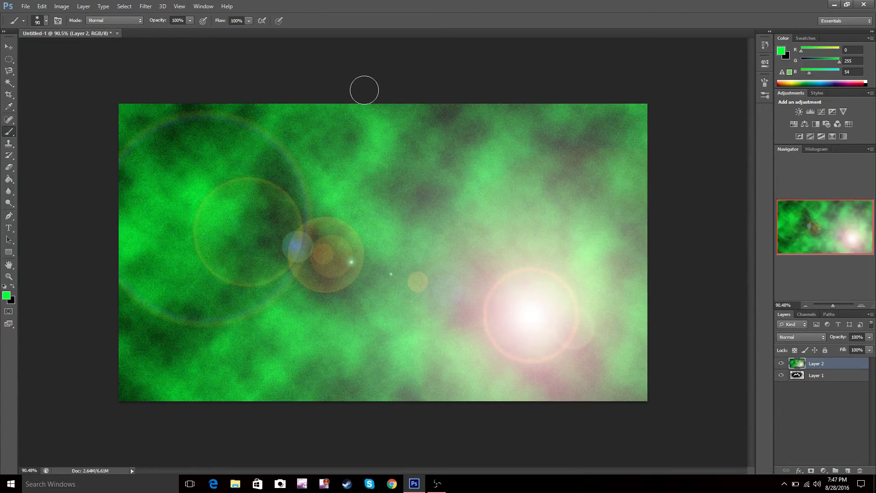
left_click(161, 7)
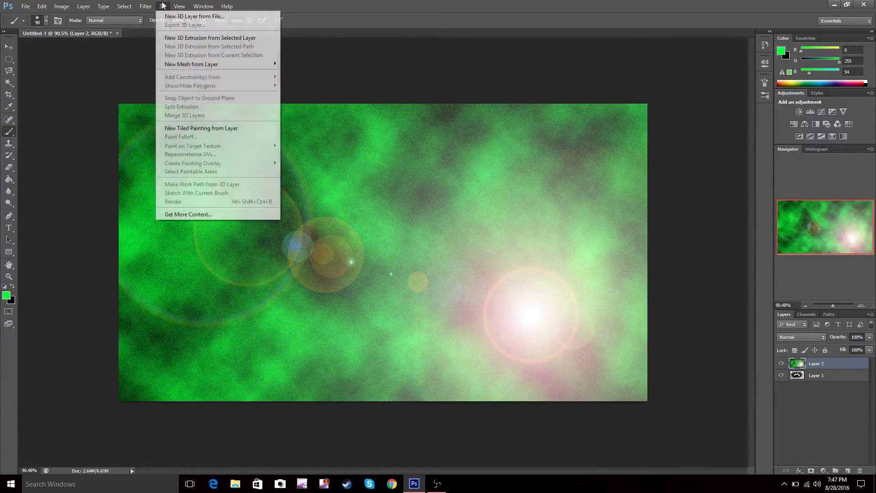
mouse_move(174, 10)
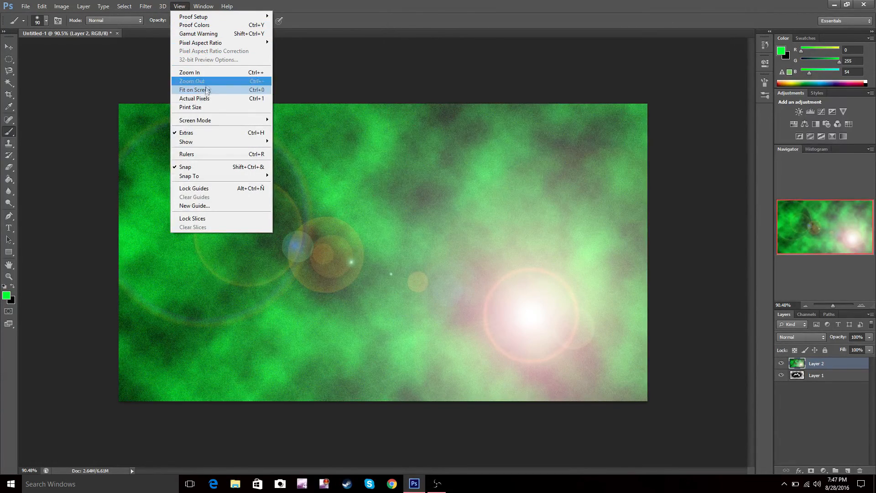
Show the rulers around the canvas, and undo and restore the lens flare on Layer 2
left_click(207, 154)
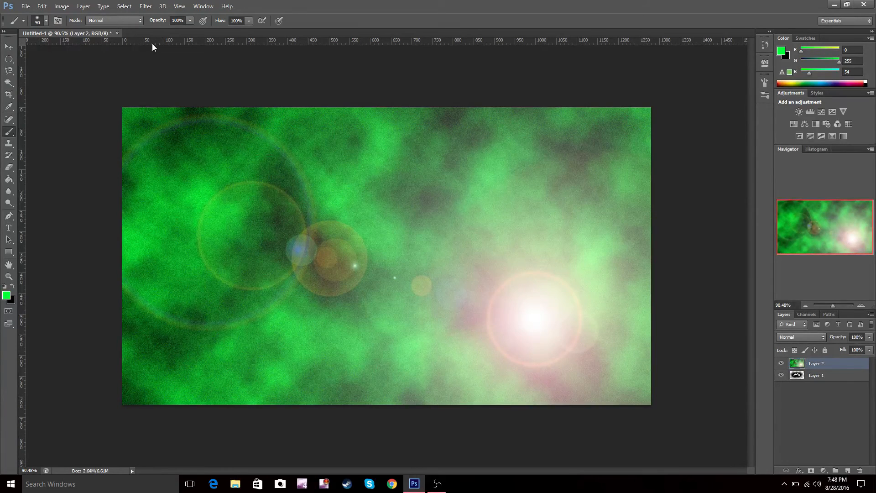
key("ctrl+z")
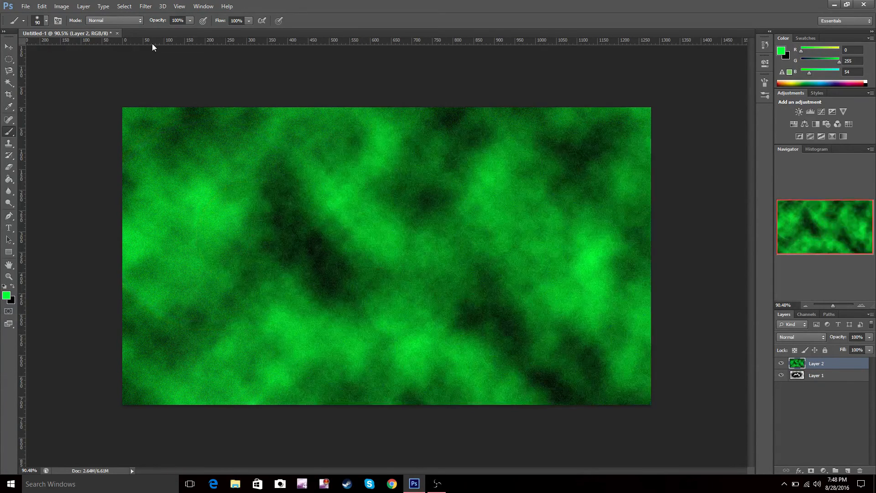
key("ctrl+z")
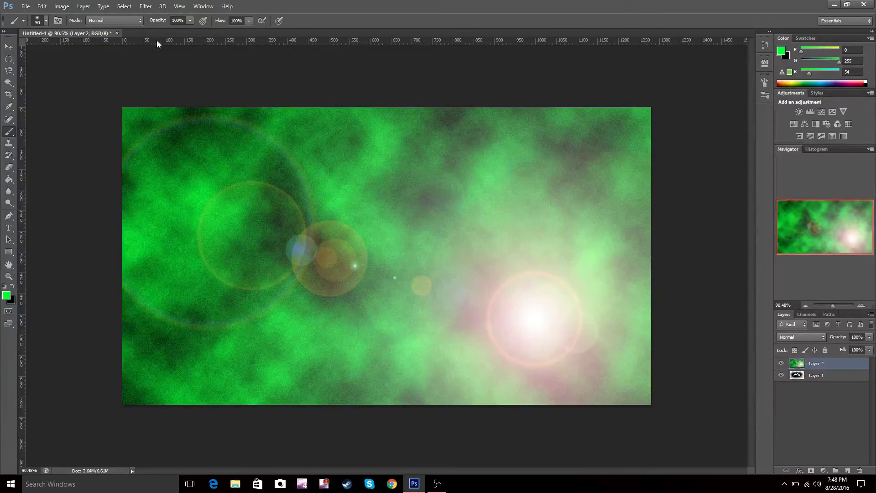
Display the document's History and dock it in the same group as Navigator and Histogram
left_click(179, 6)
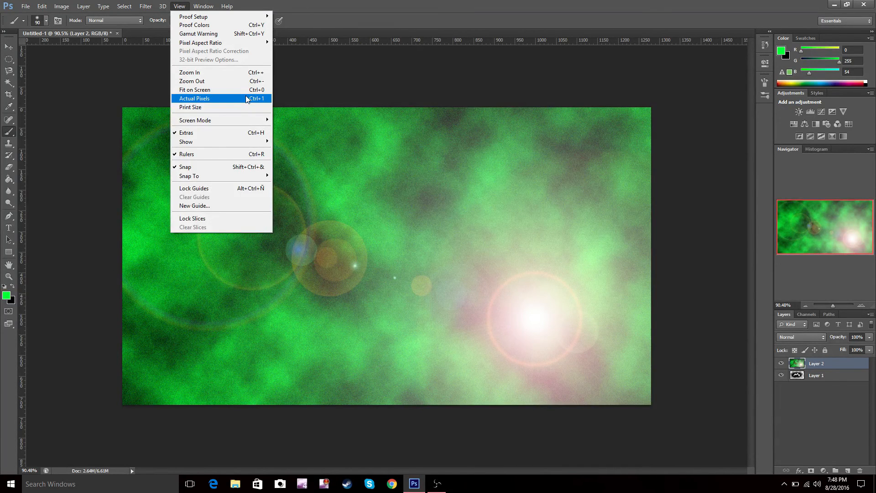
mouse_move(212, 6)
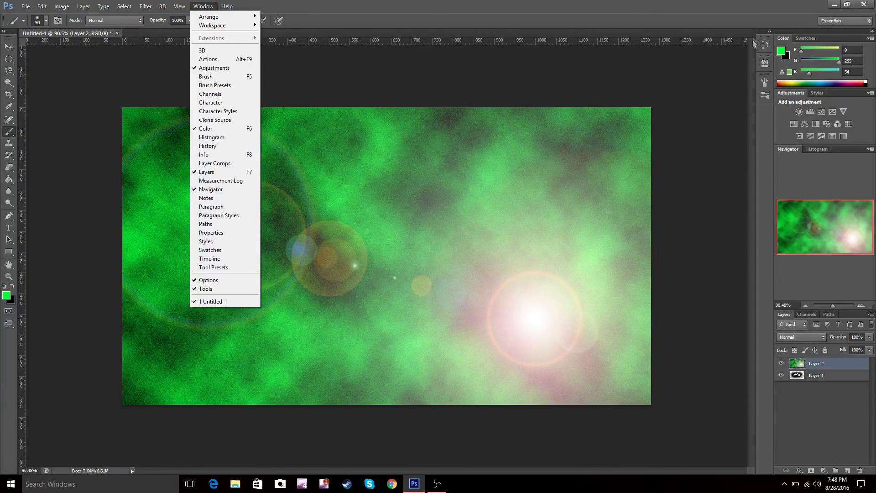
left_click(214, 146)
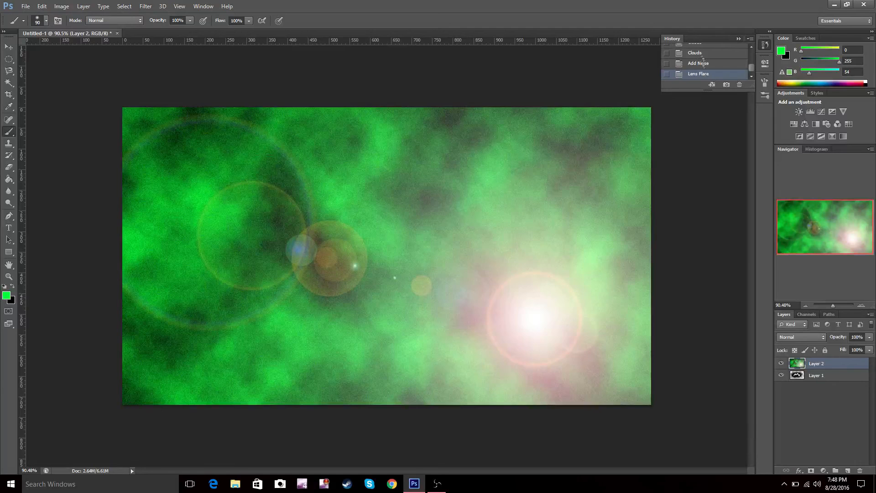
left_click_drag(677, 41, 847, 149)
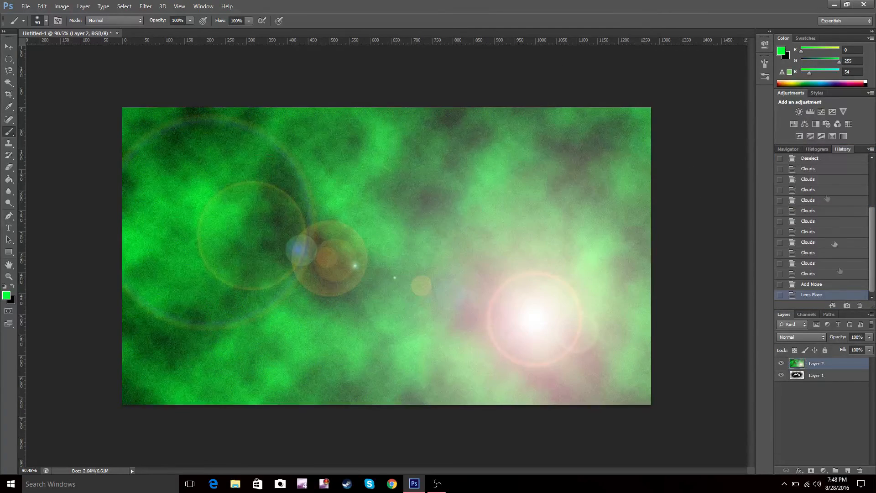
Revert the image to several earlier Clouds states in the history, returning to the Lens Flare state each time
scroll(832, 259, "up", 3)
scroll(833, 258, "down", 5)
left_click(824, 242)
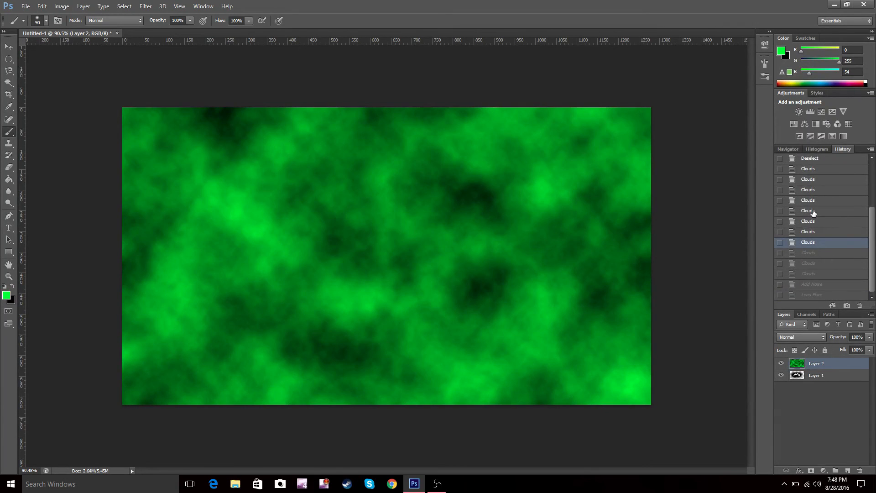
left_click(838, 295)
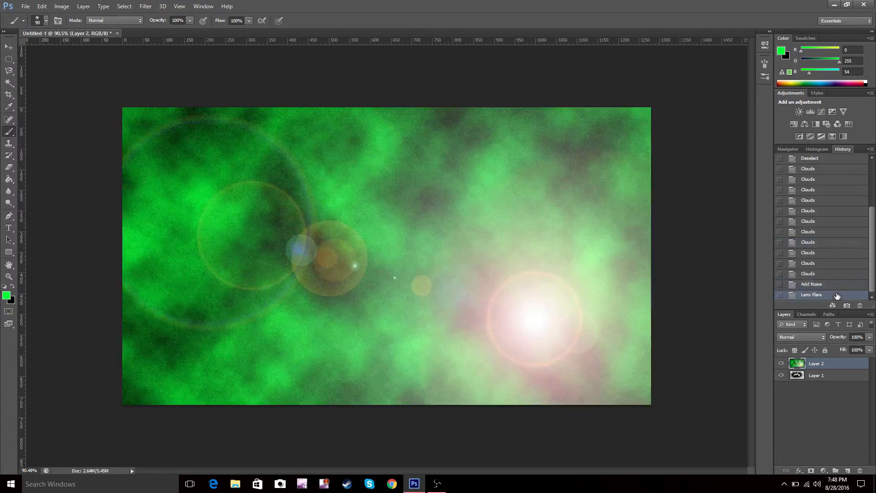
left_click(821, 243)
left_click(815, 211)
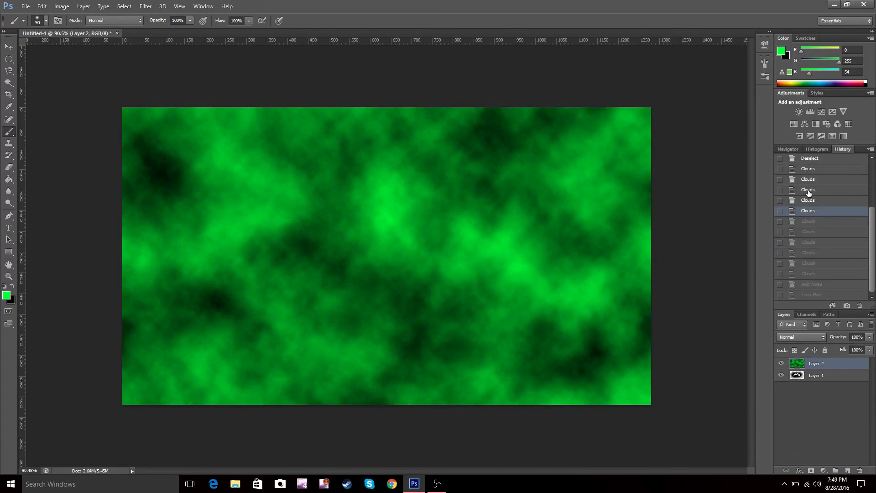
left_click(809, 191)
left_click(808, 170)
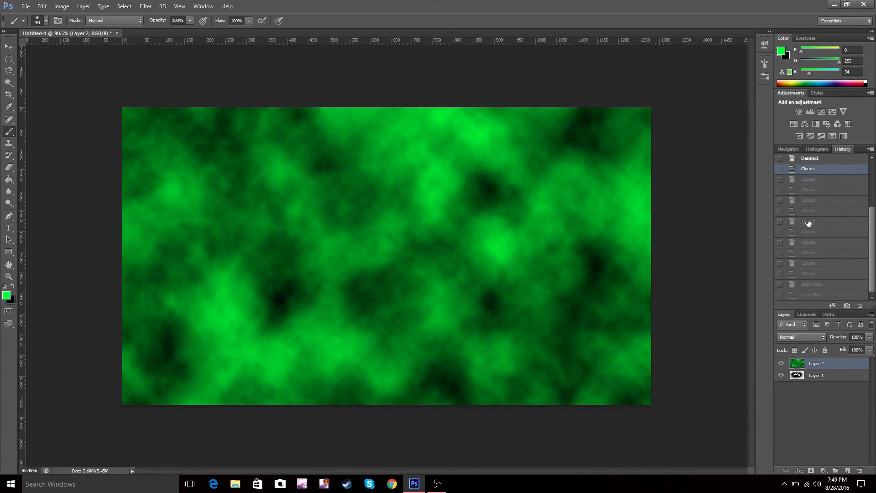
left_click(820, 295)
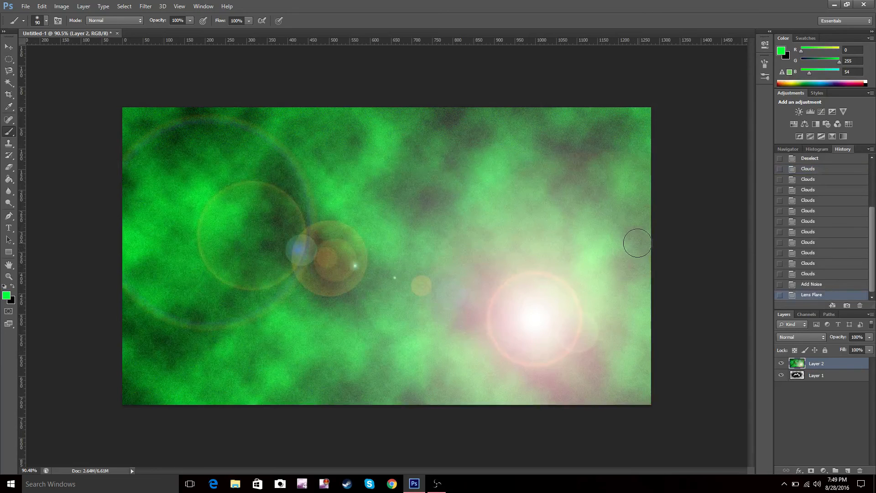
left_click(815, 242)
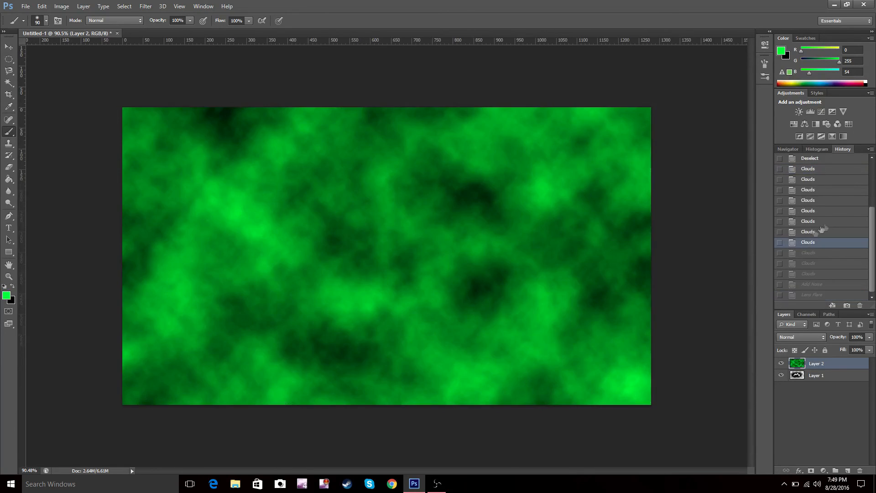
left_click(821, 221)
left_click(815, 190)
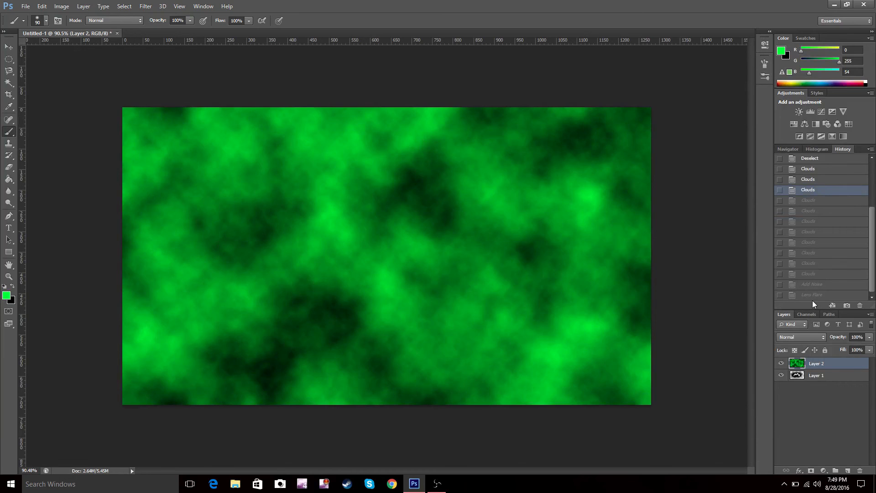
left_click(813, 296)
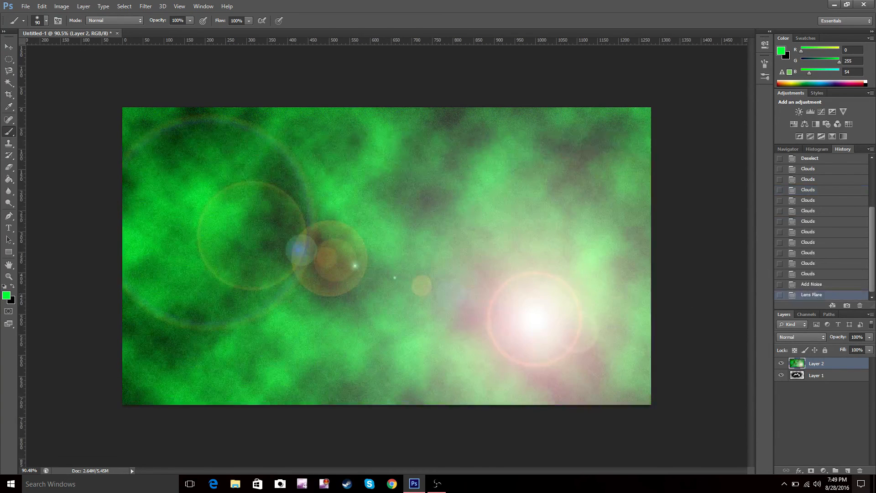
left_click(227, 6)
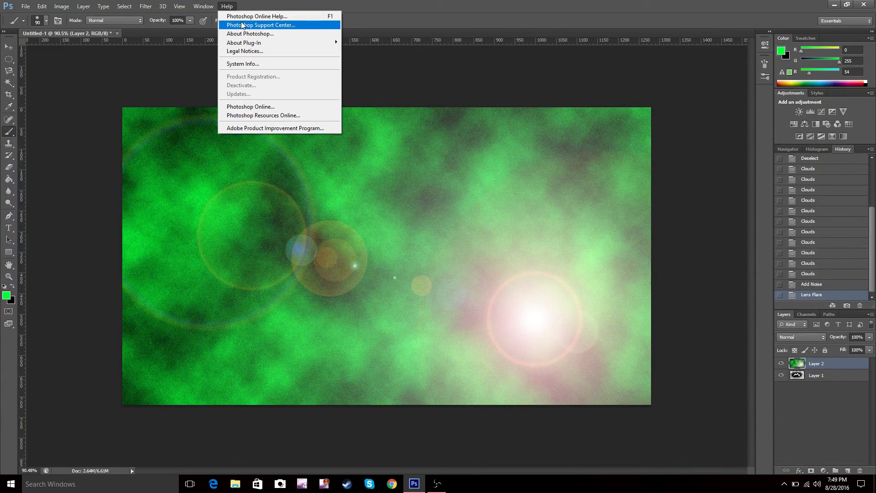
left_click(236, 5)
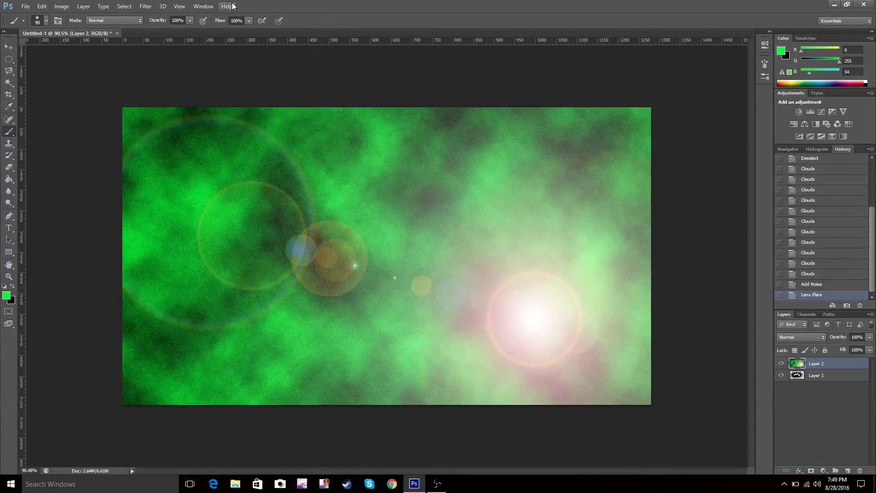